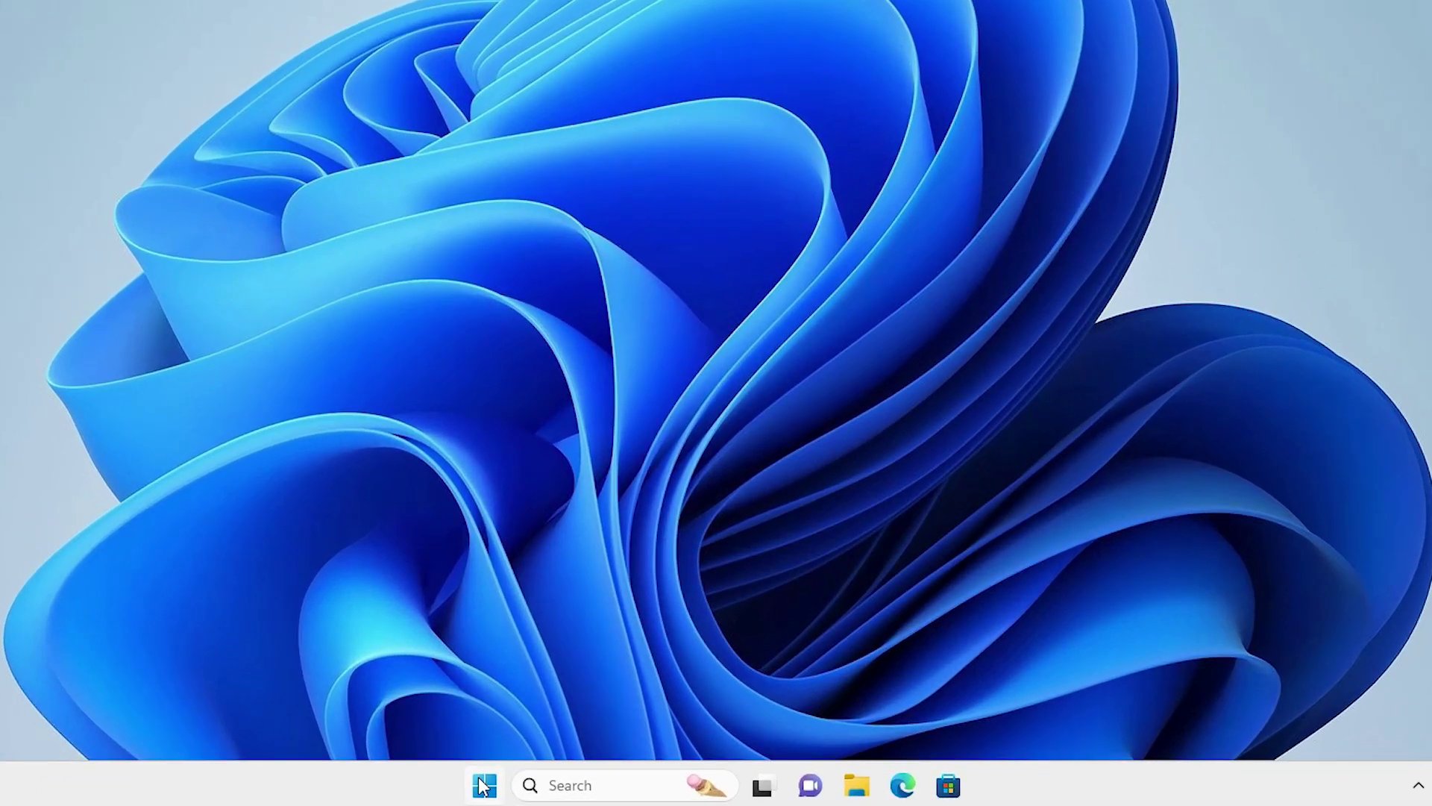
- Restart the PC from the Power options in the Start menu
left_click(483, 786)
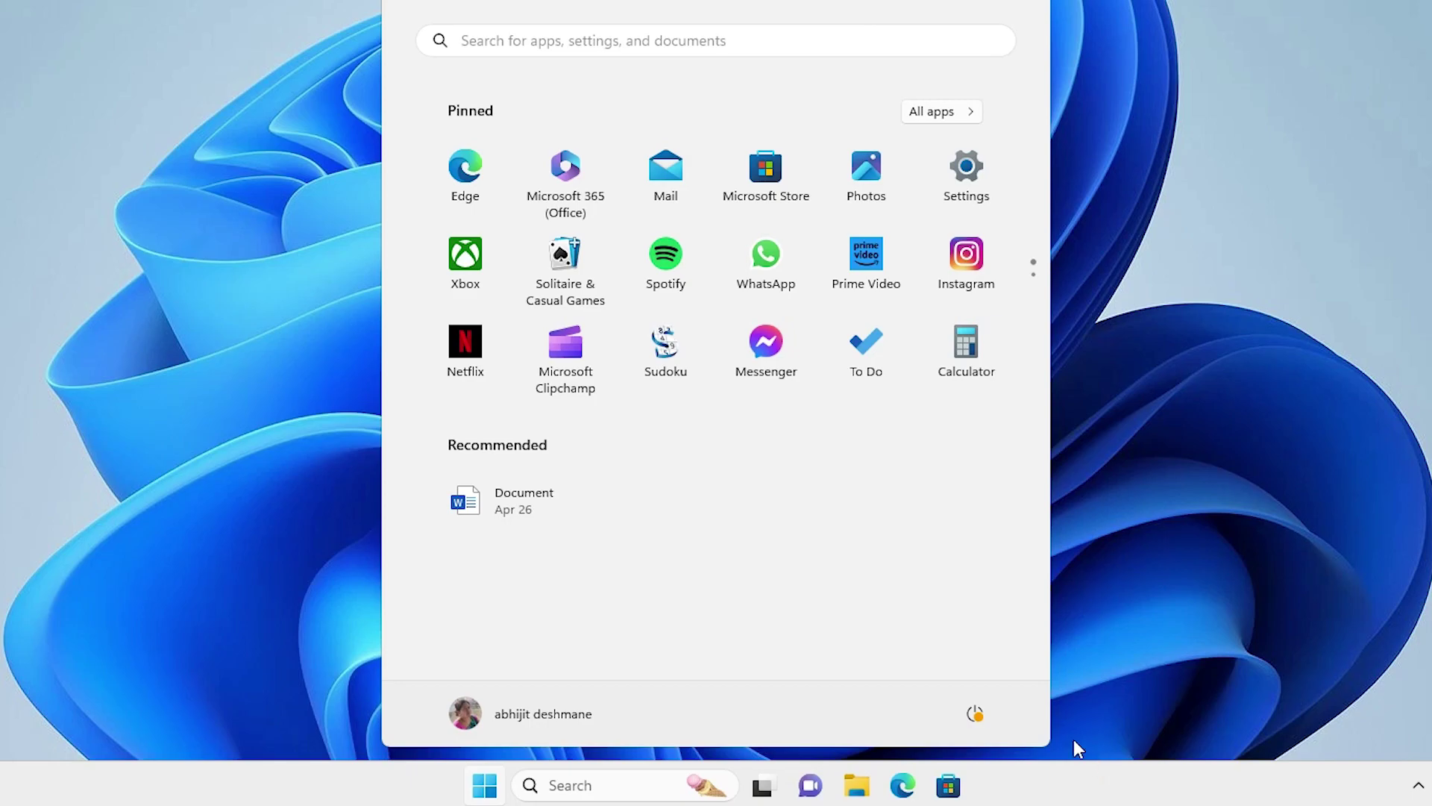
left_click(975, 717)
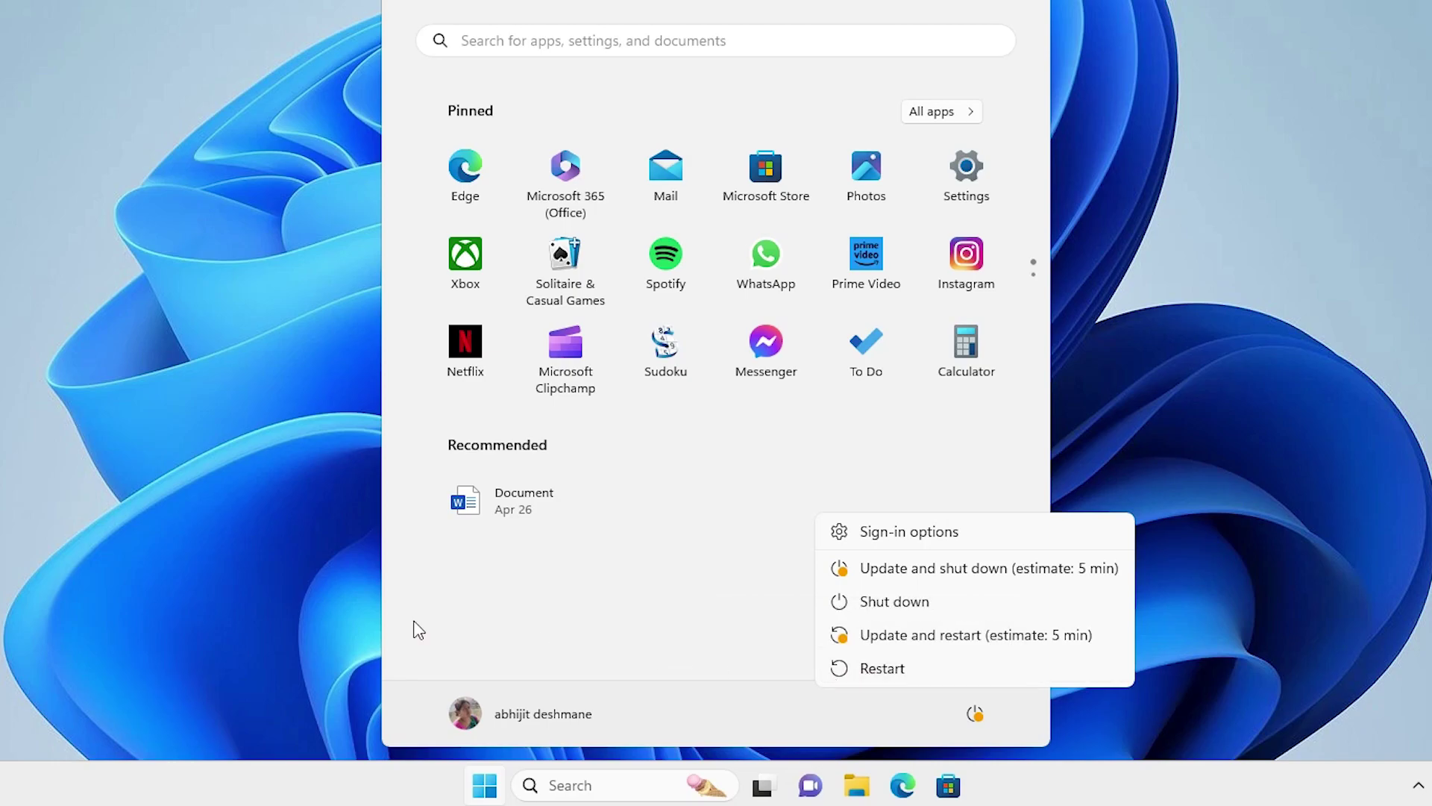
left_click(48, 544)
left_click(235, 549)
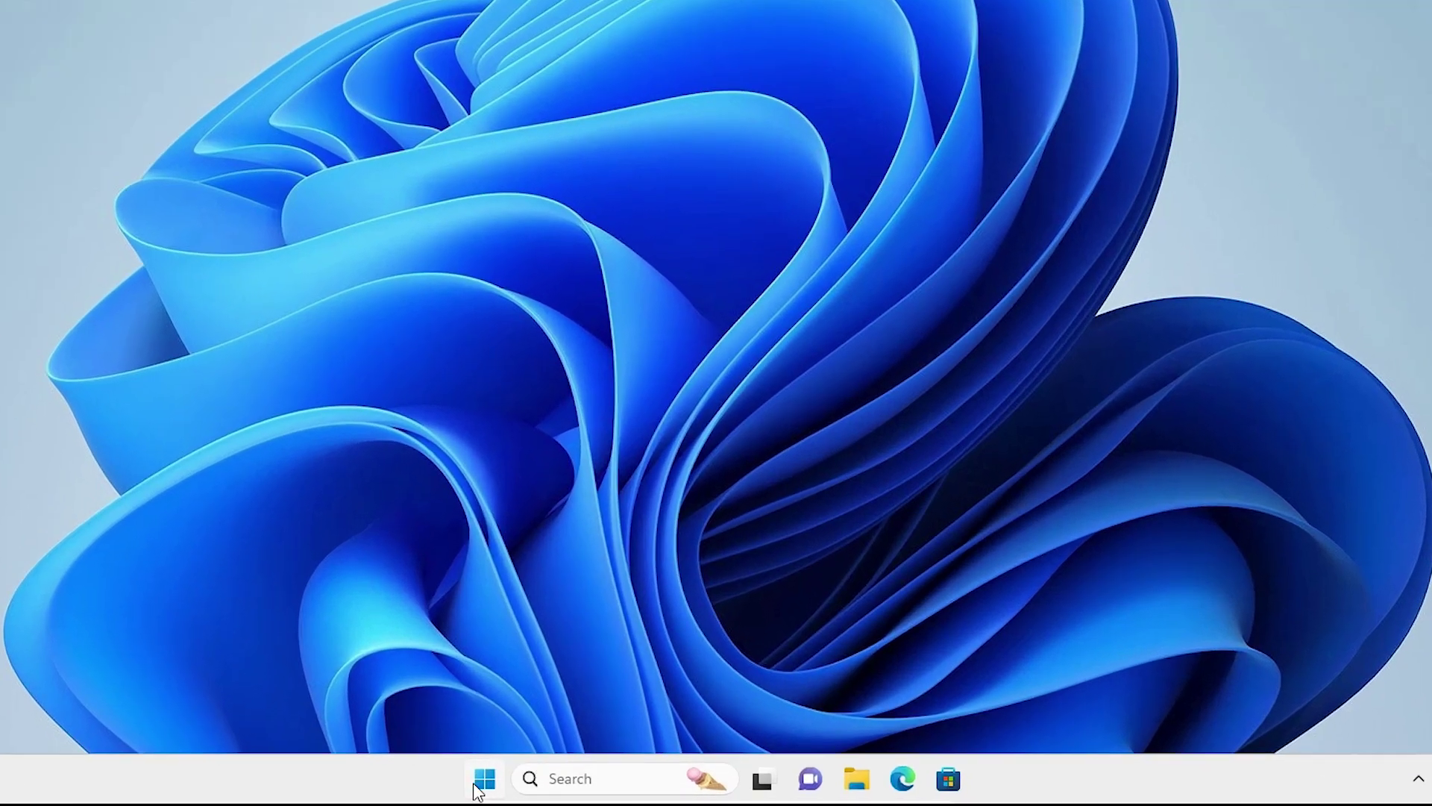
- Search for cmd and run Command Prompt as administrator, approving the UAC prompt
left_click(483, 782)
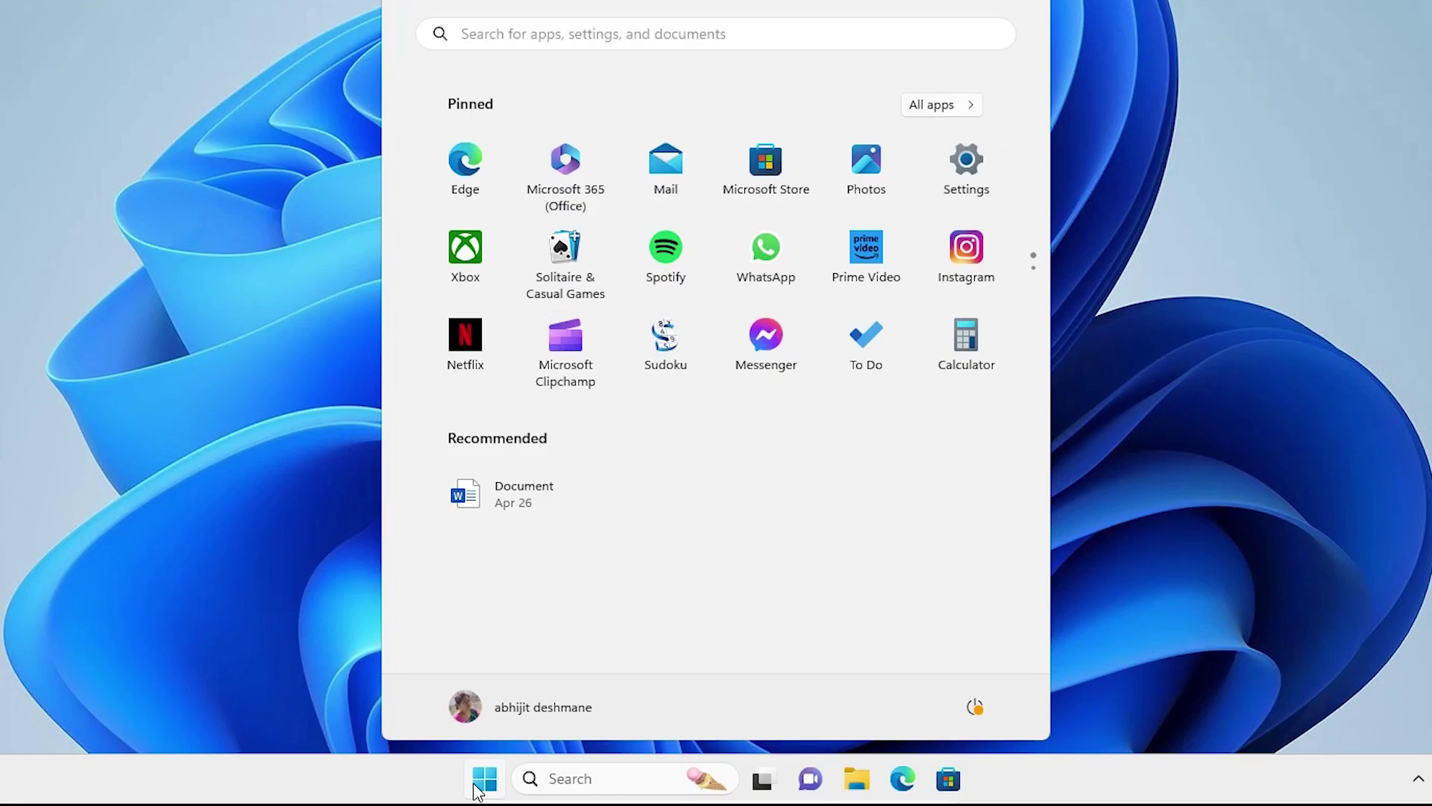
type("cmd")
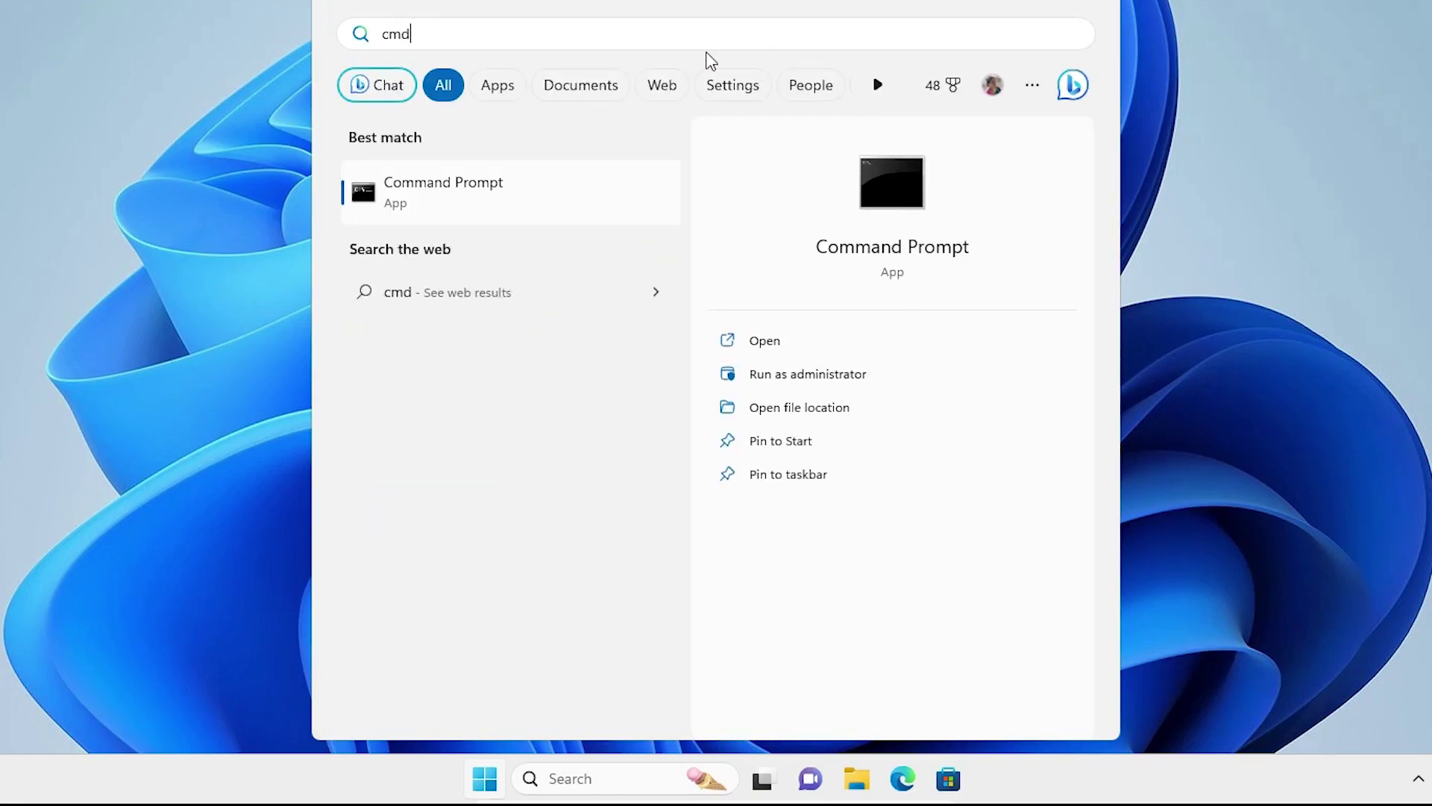
right_click(440, 196)
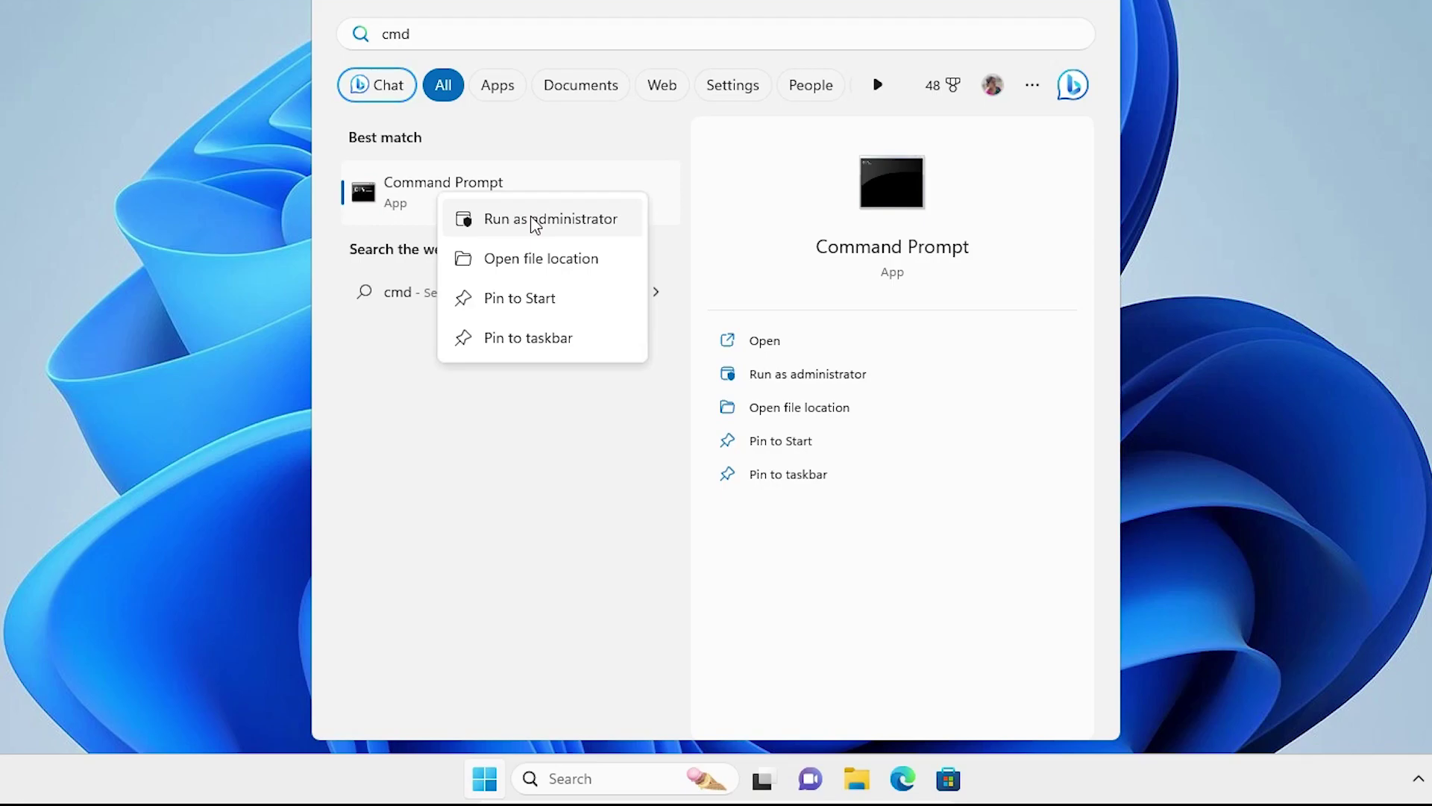
left_click(534, 219)
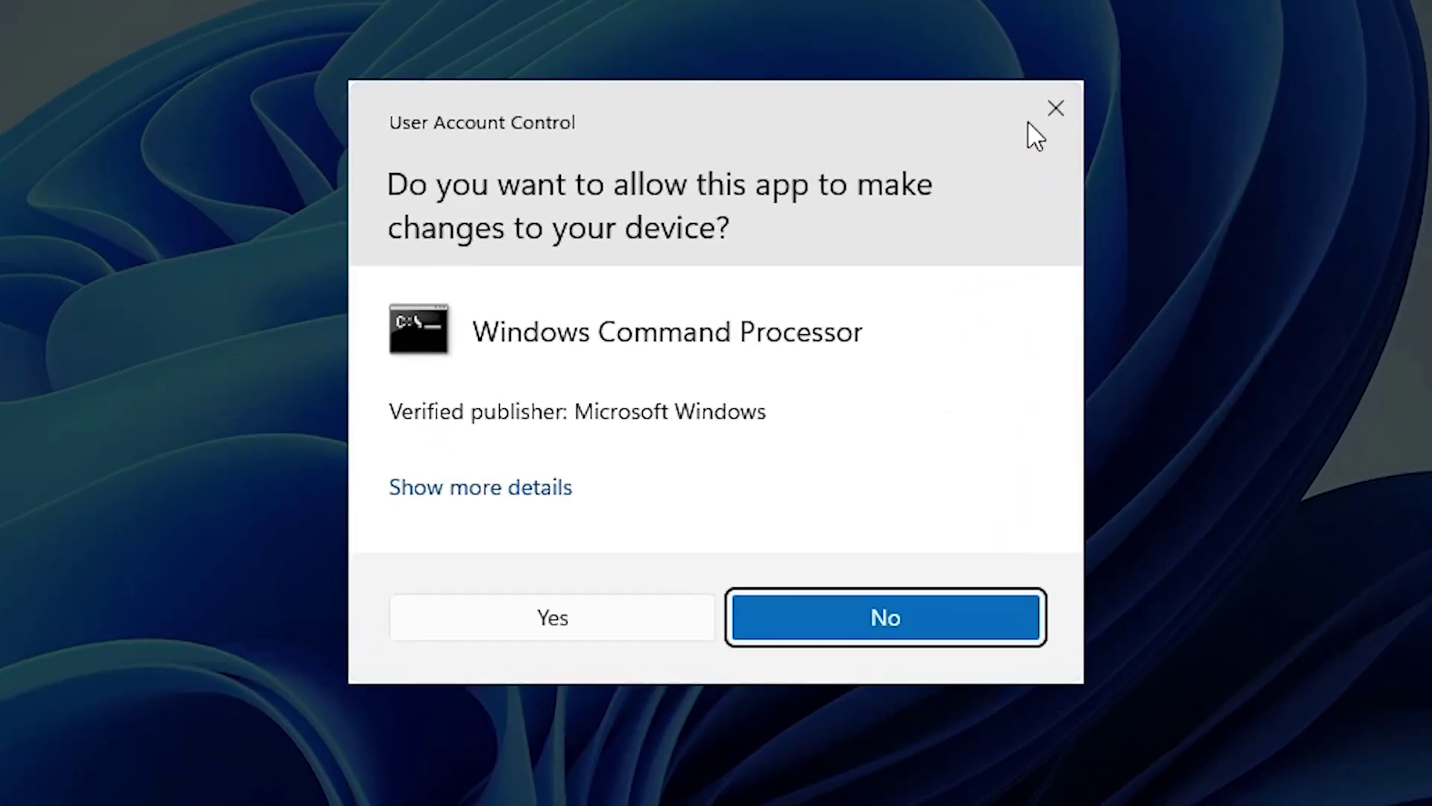
left_click(595, 618)
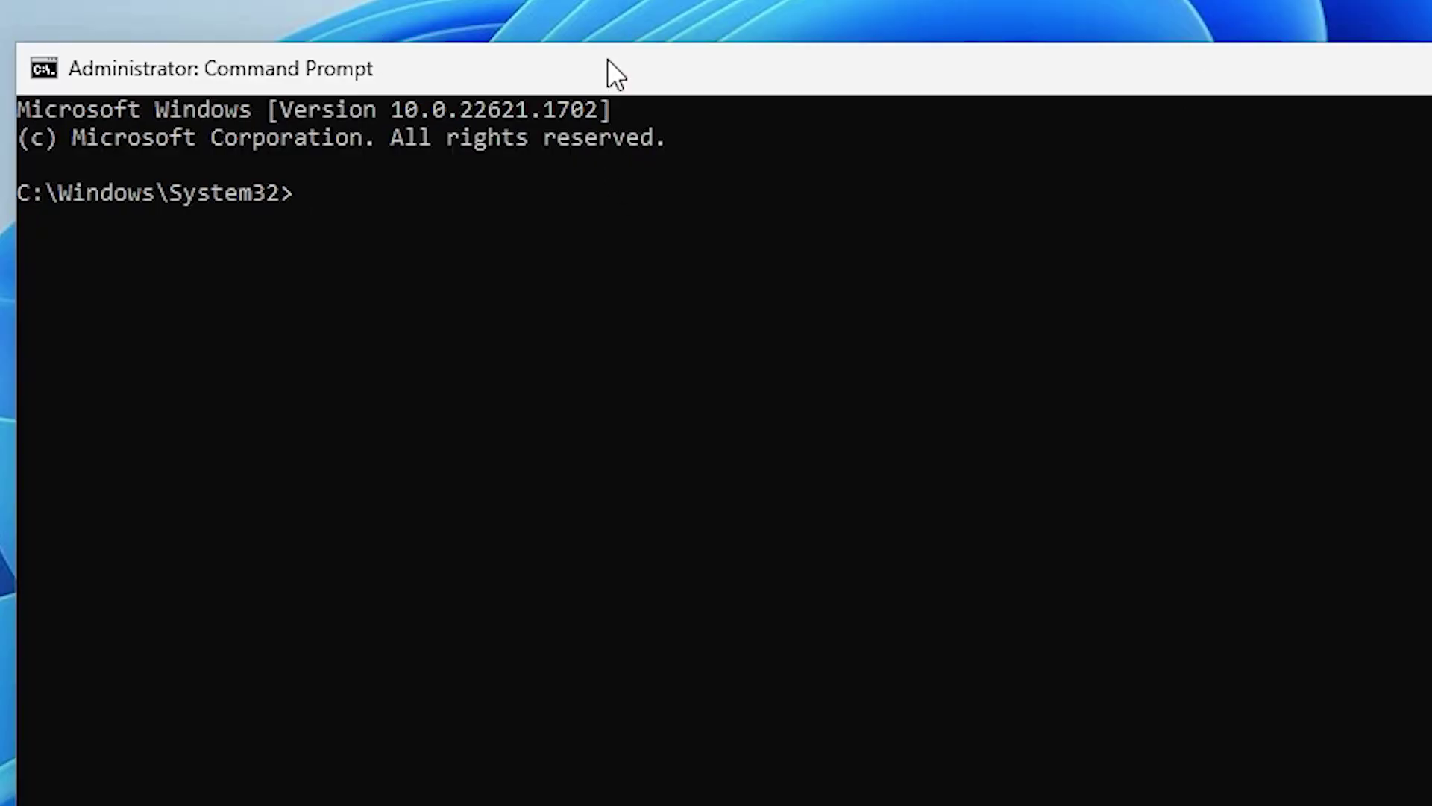
- Toggle the console's Enable Ctrl key shortcuts off and back on, save with OK, and close Command Prompt
right_click(607, 59)
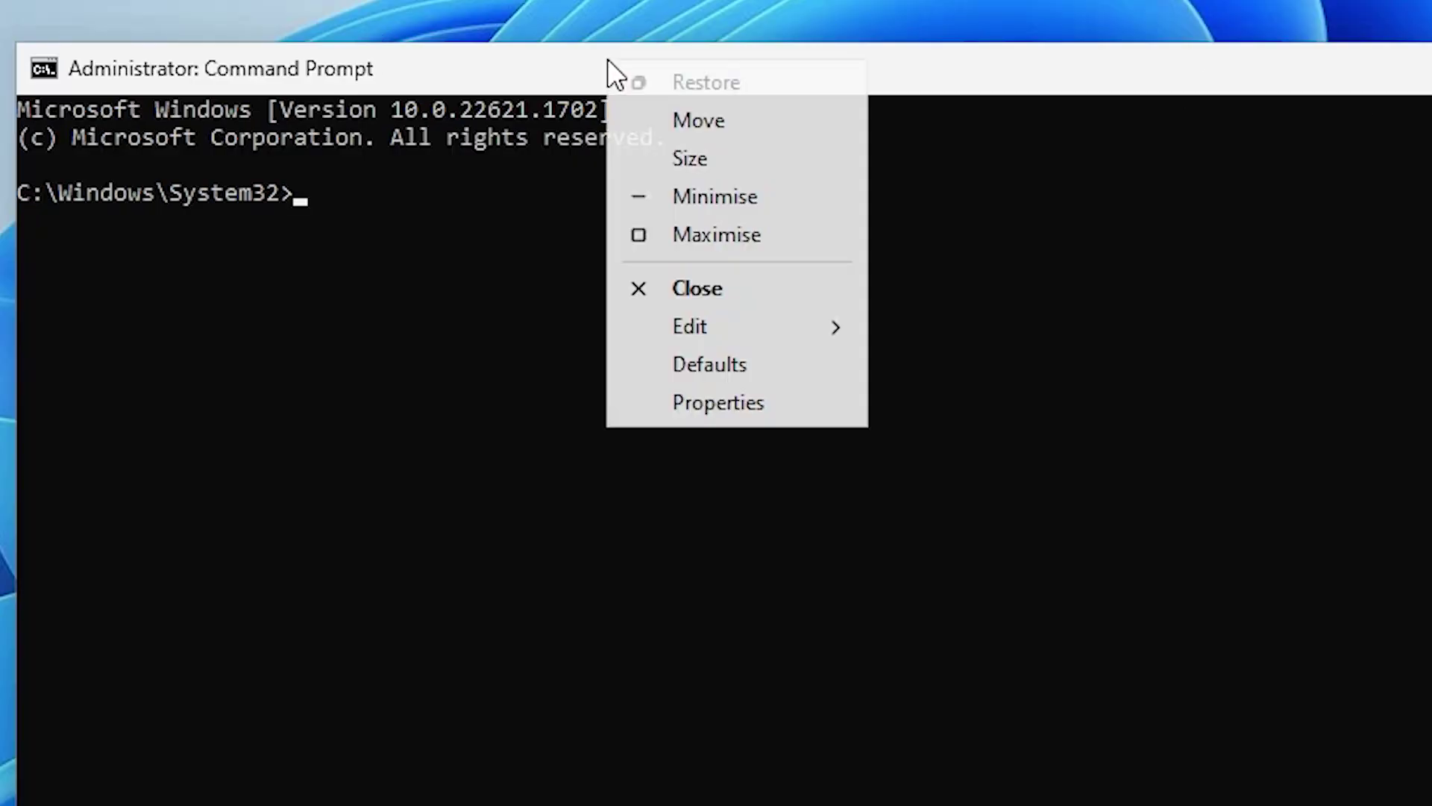
left_click(742, 403)
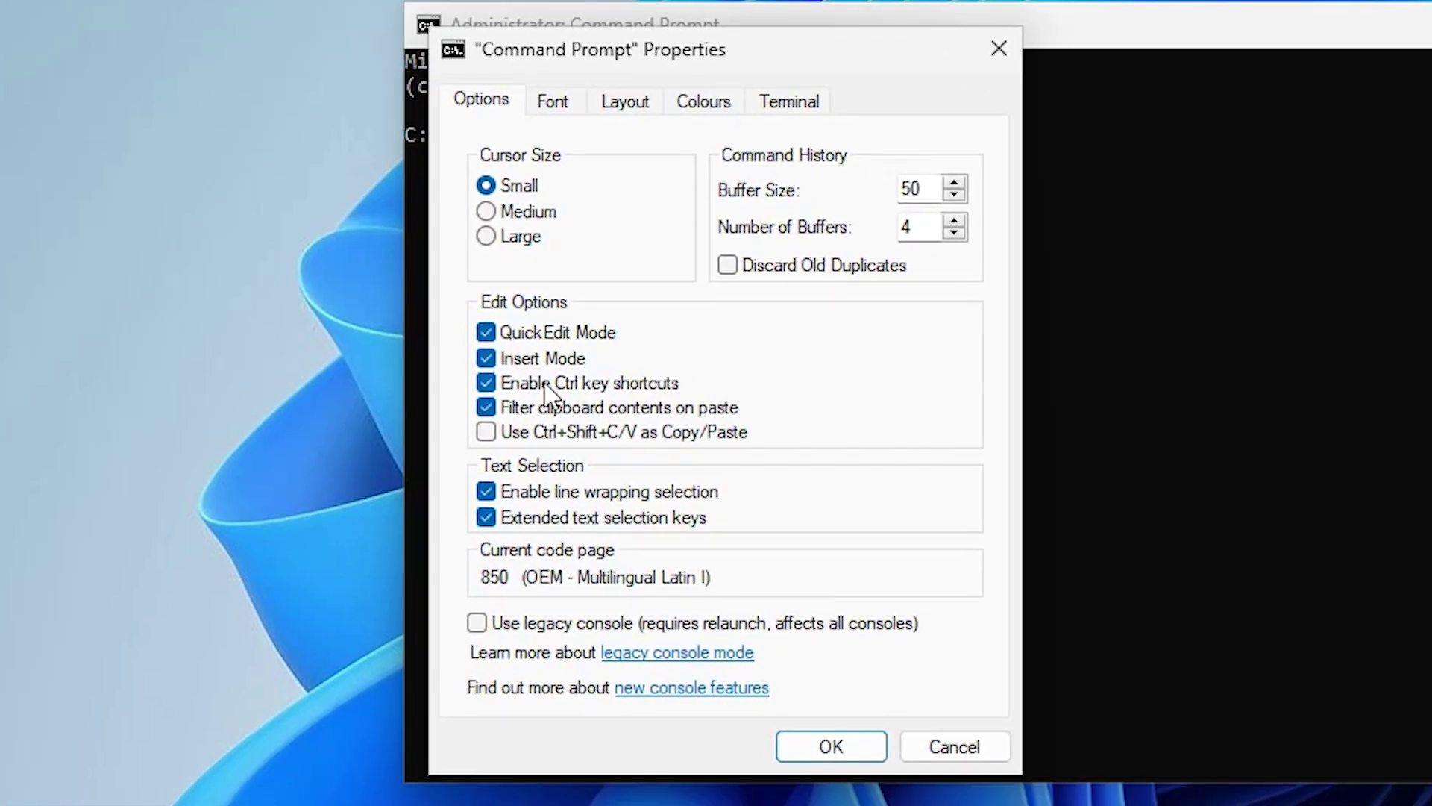
left_click(486, 384)
left_click(489, 384)
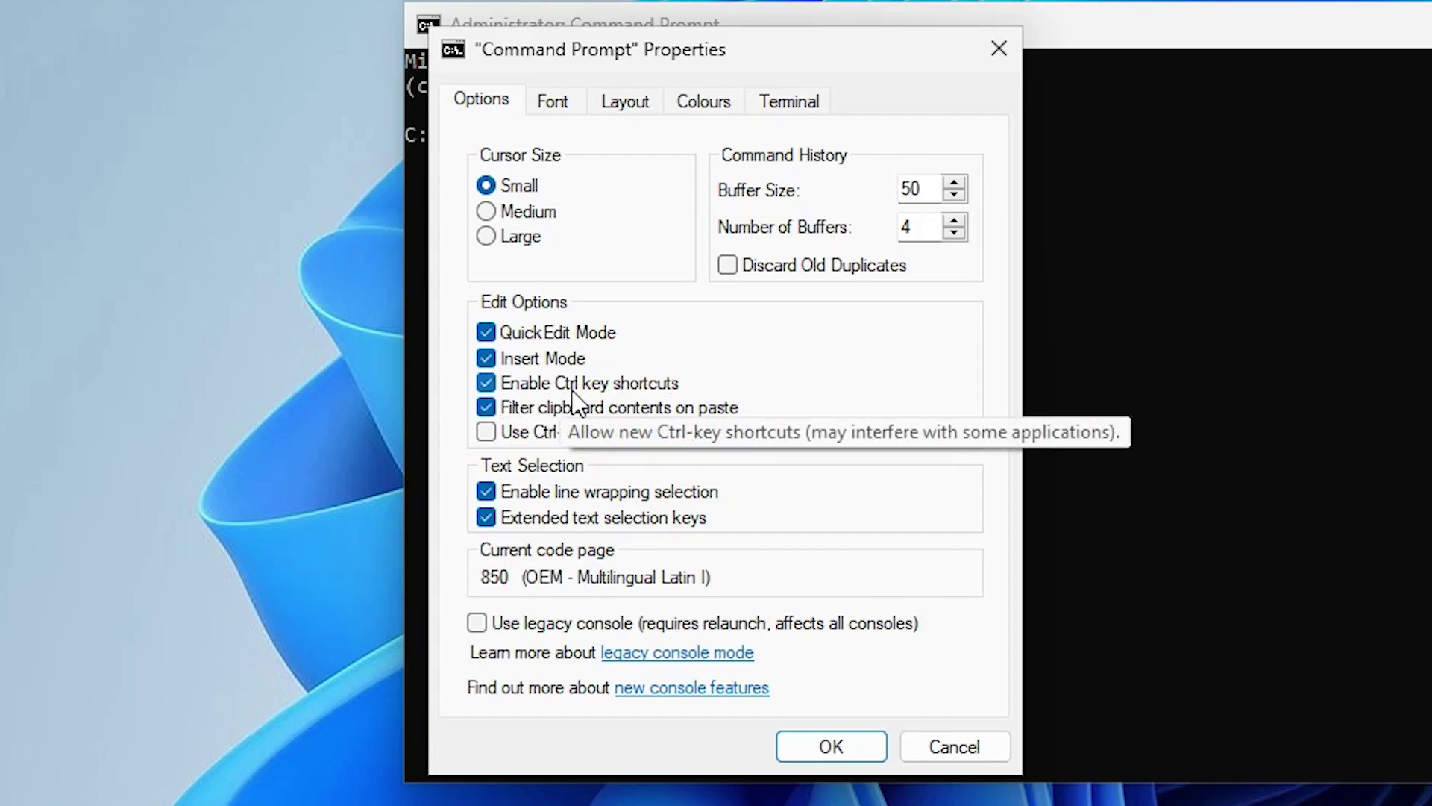
left_click(821, 743)
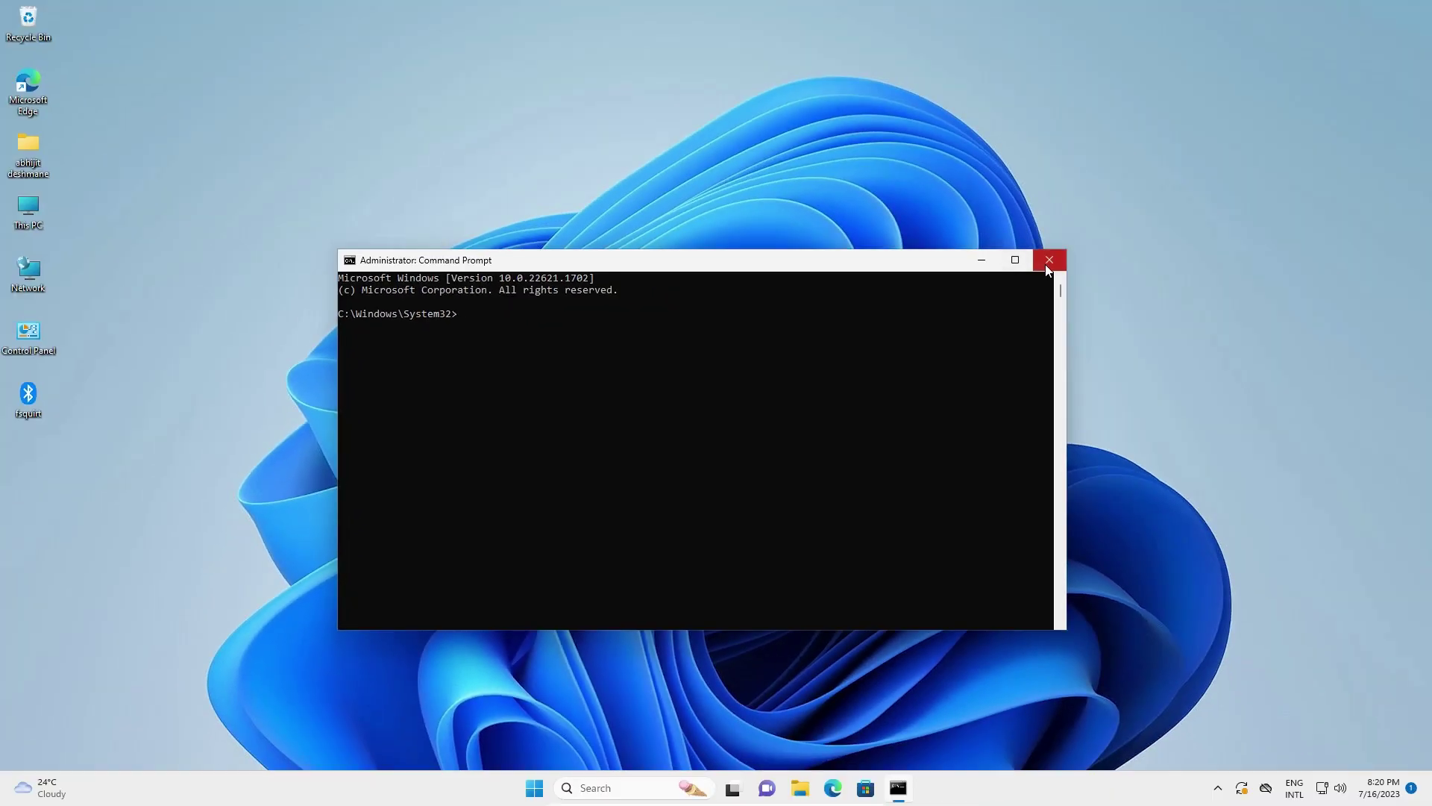
left_click(1048, 267)
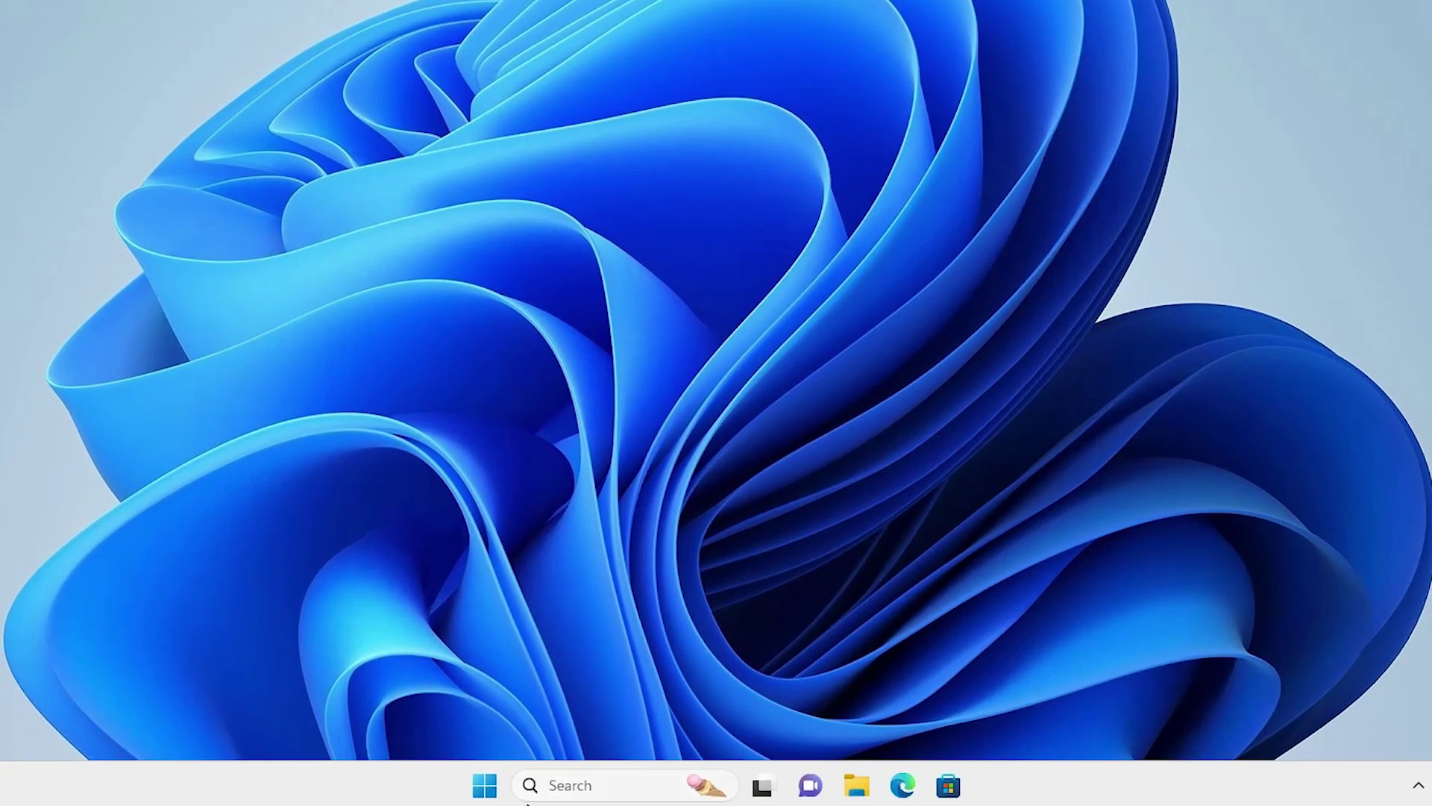
- Open Device Manager from the Start button's right-click menu and center its window
right_click(497, 791)
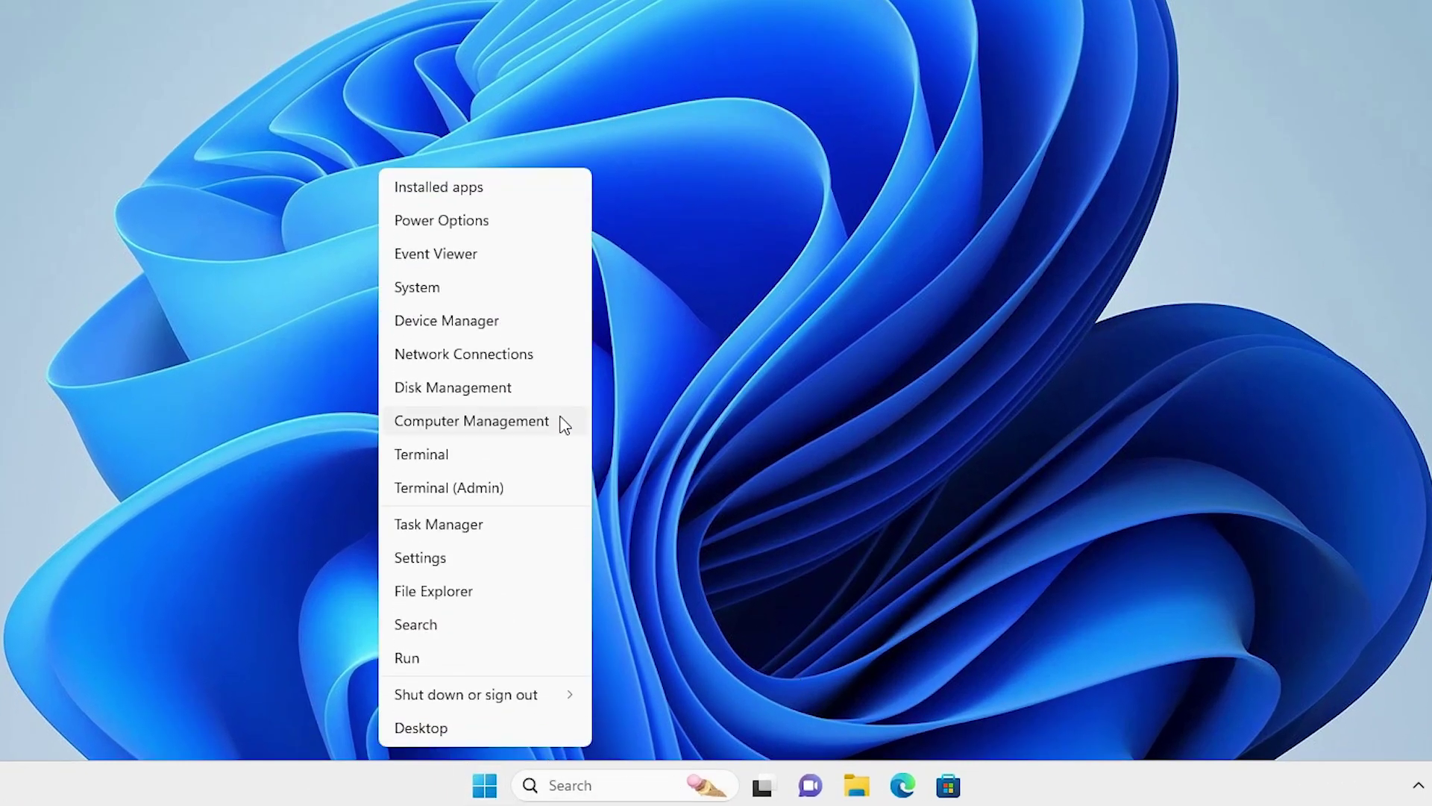
left_click(474, 329)
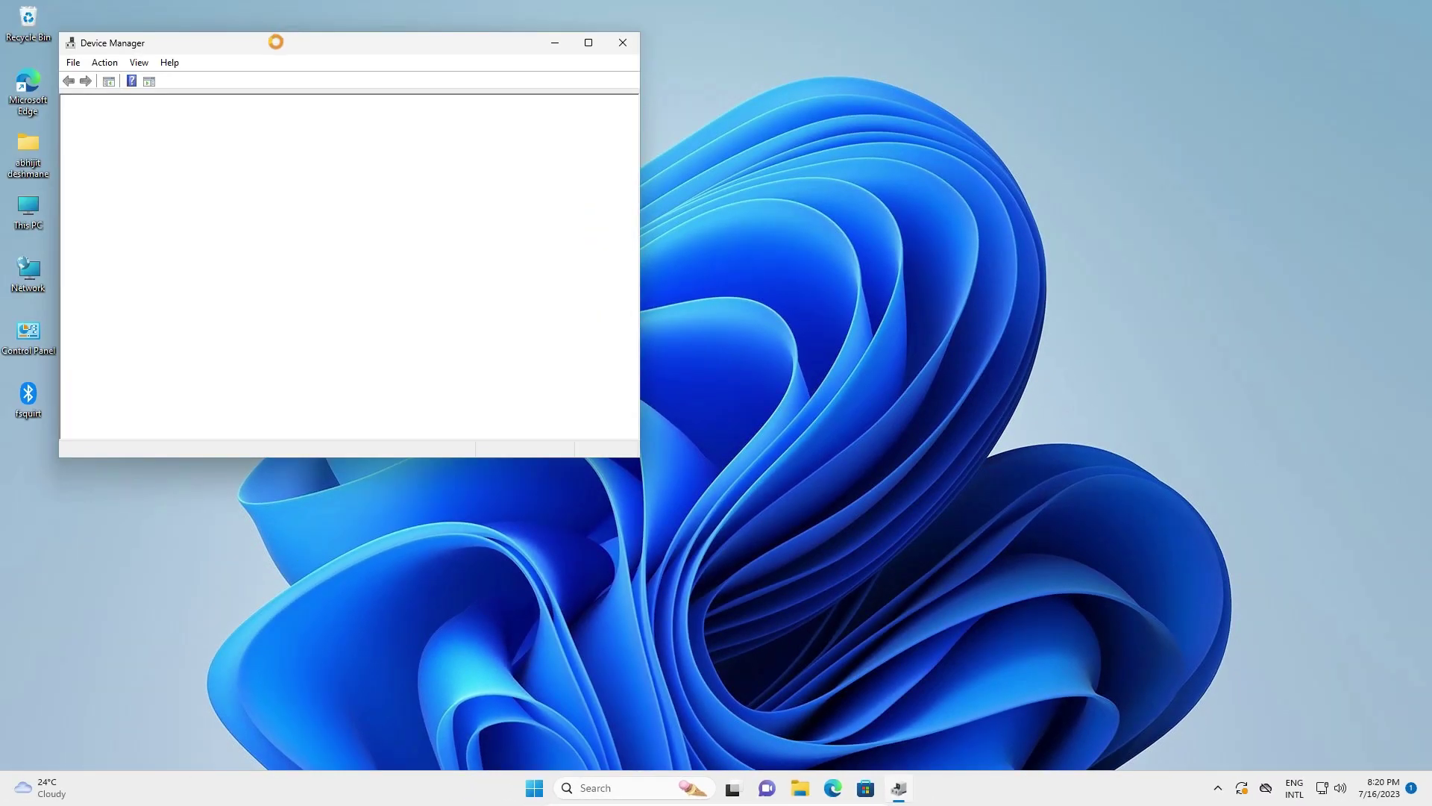
left_click_drag(271, 45, 696, 166)
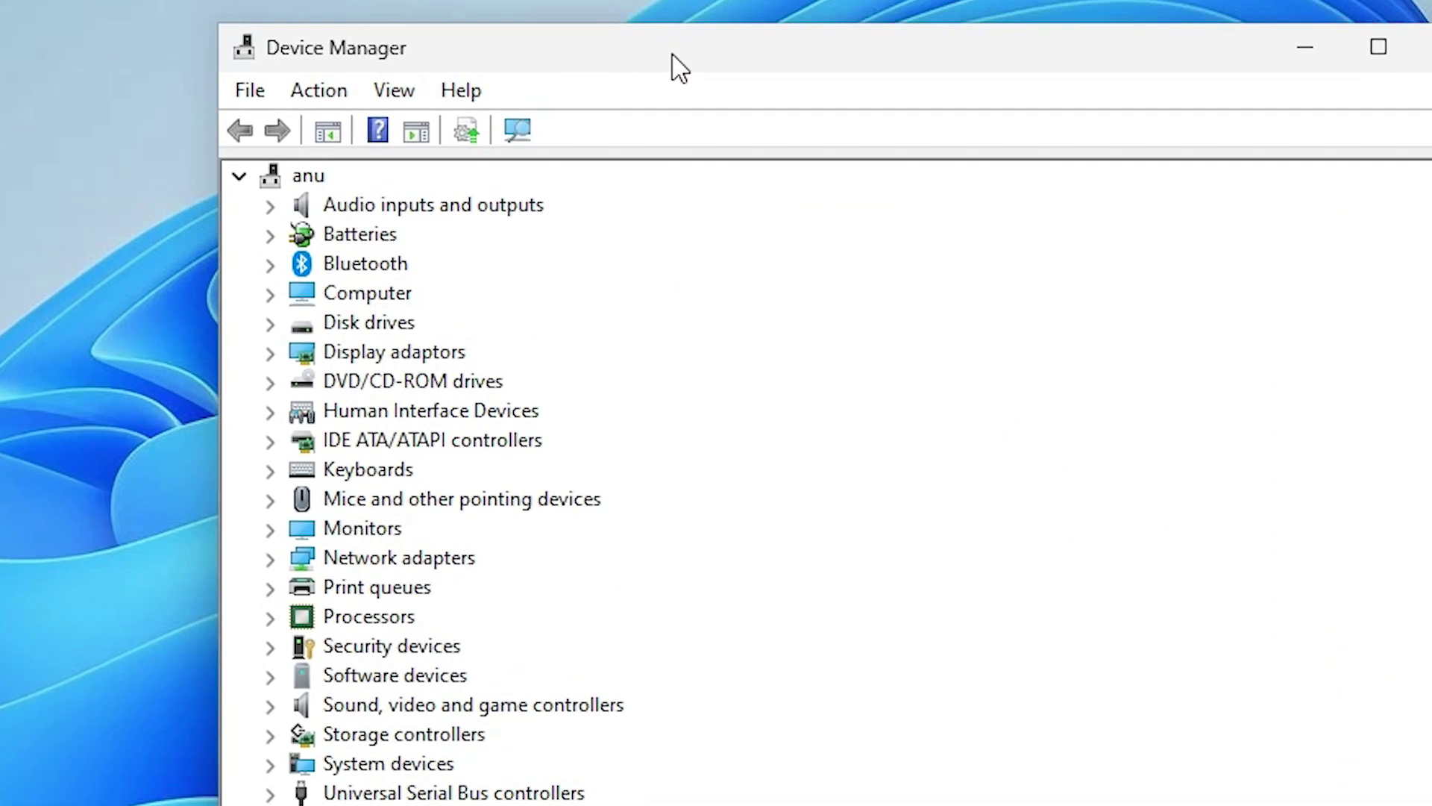
- Expand Keyboards and start Update driver for the Standard PS/2 Keyboard
left_click(271, 472)
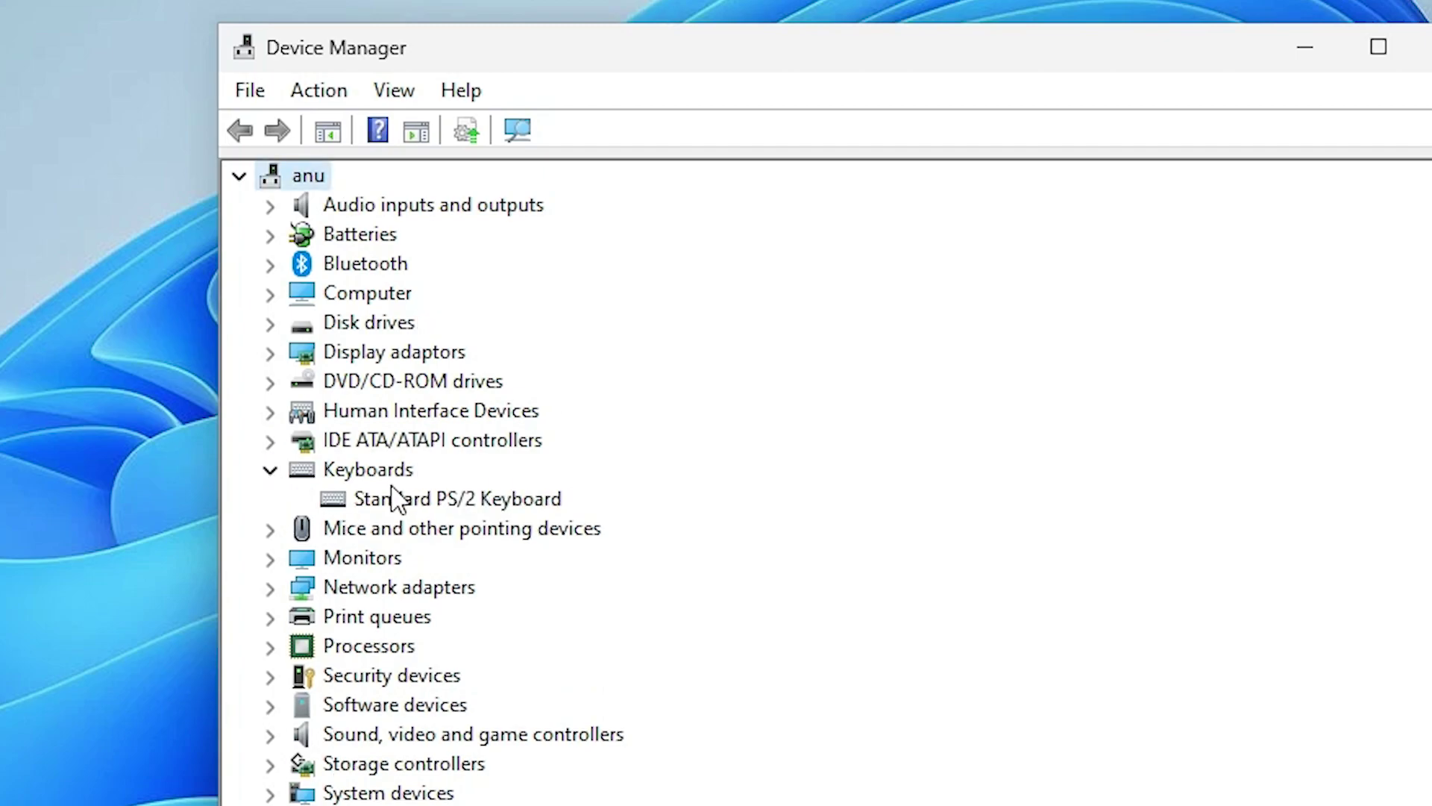
left_click(462, 501)
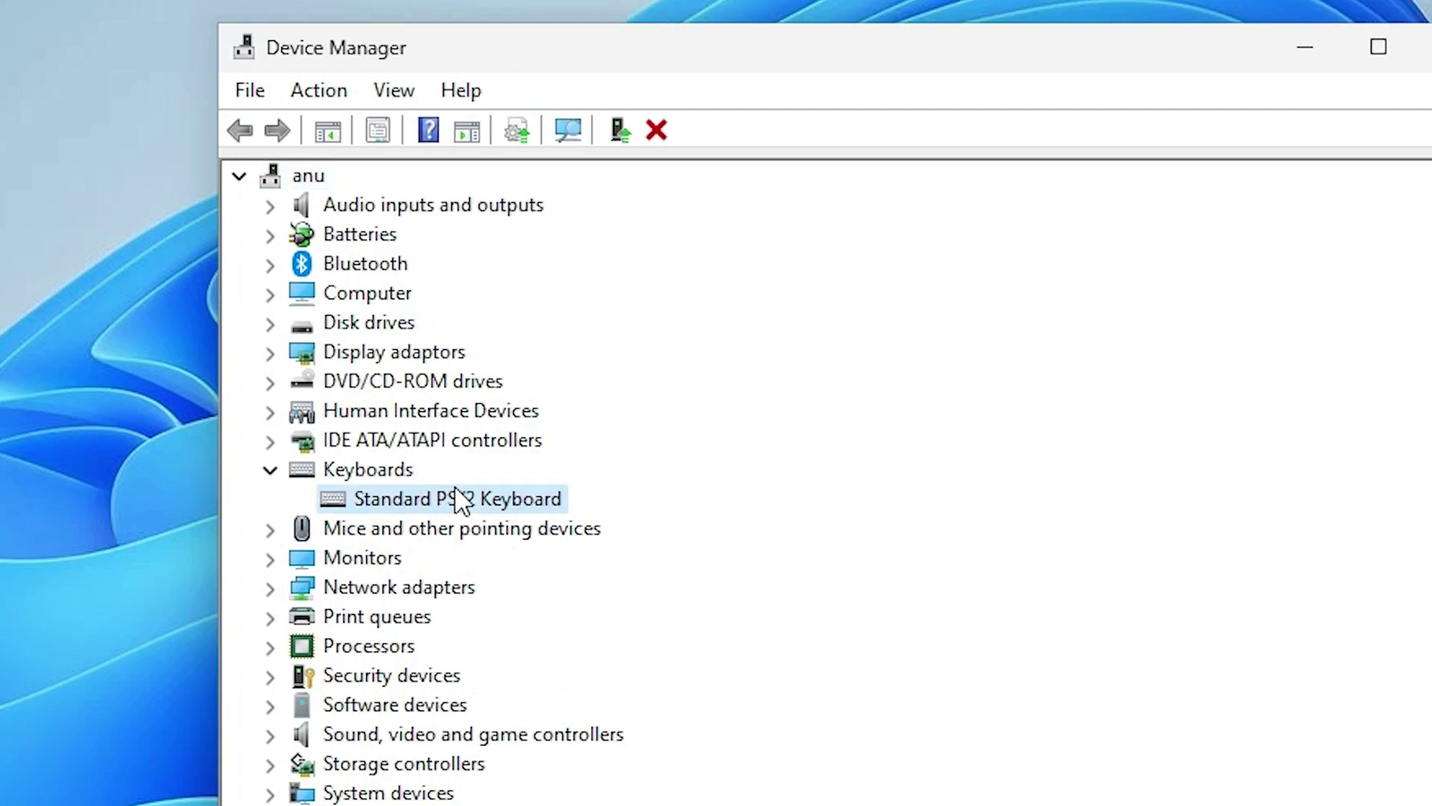
right_click(456, 490)
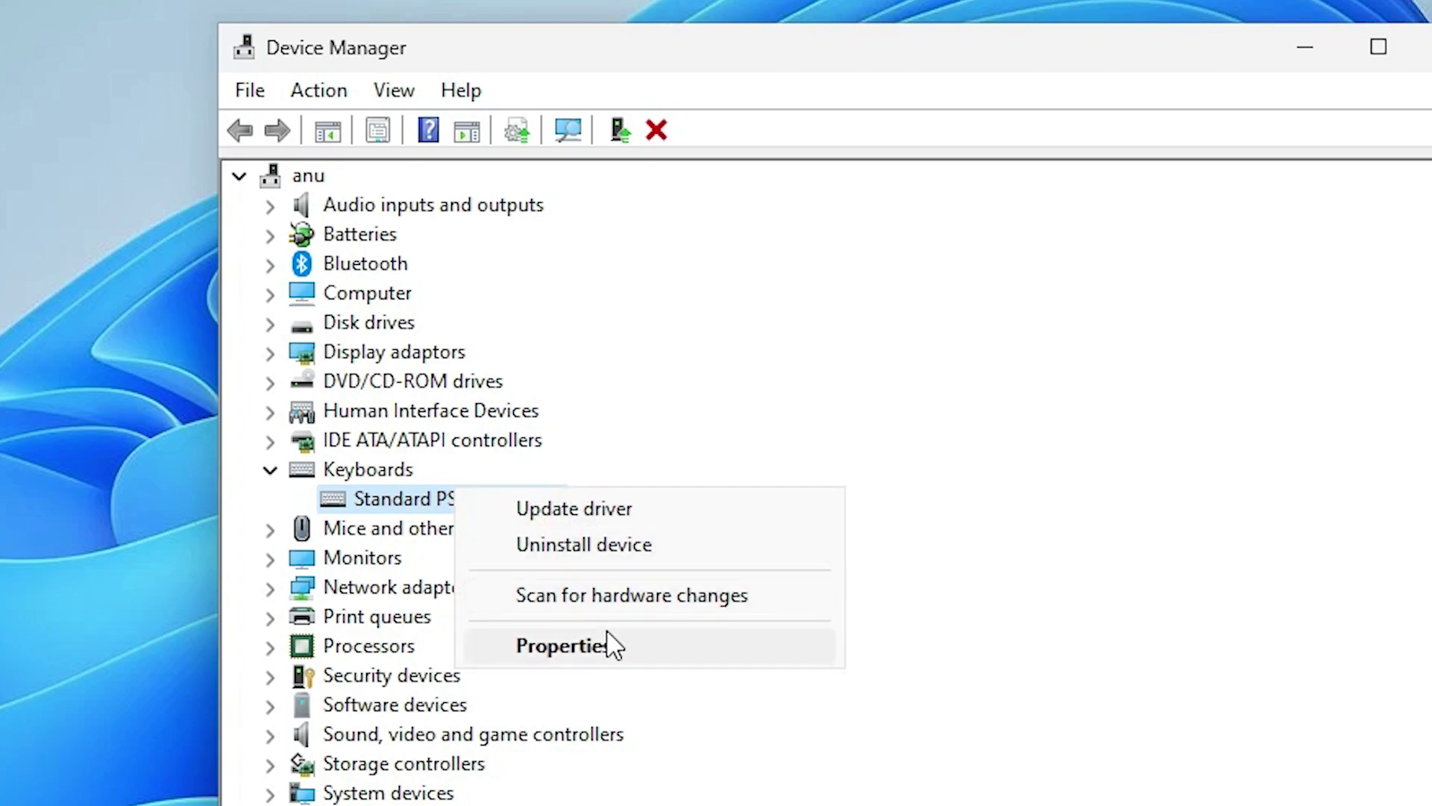
right_click(426, 508)
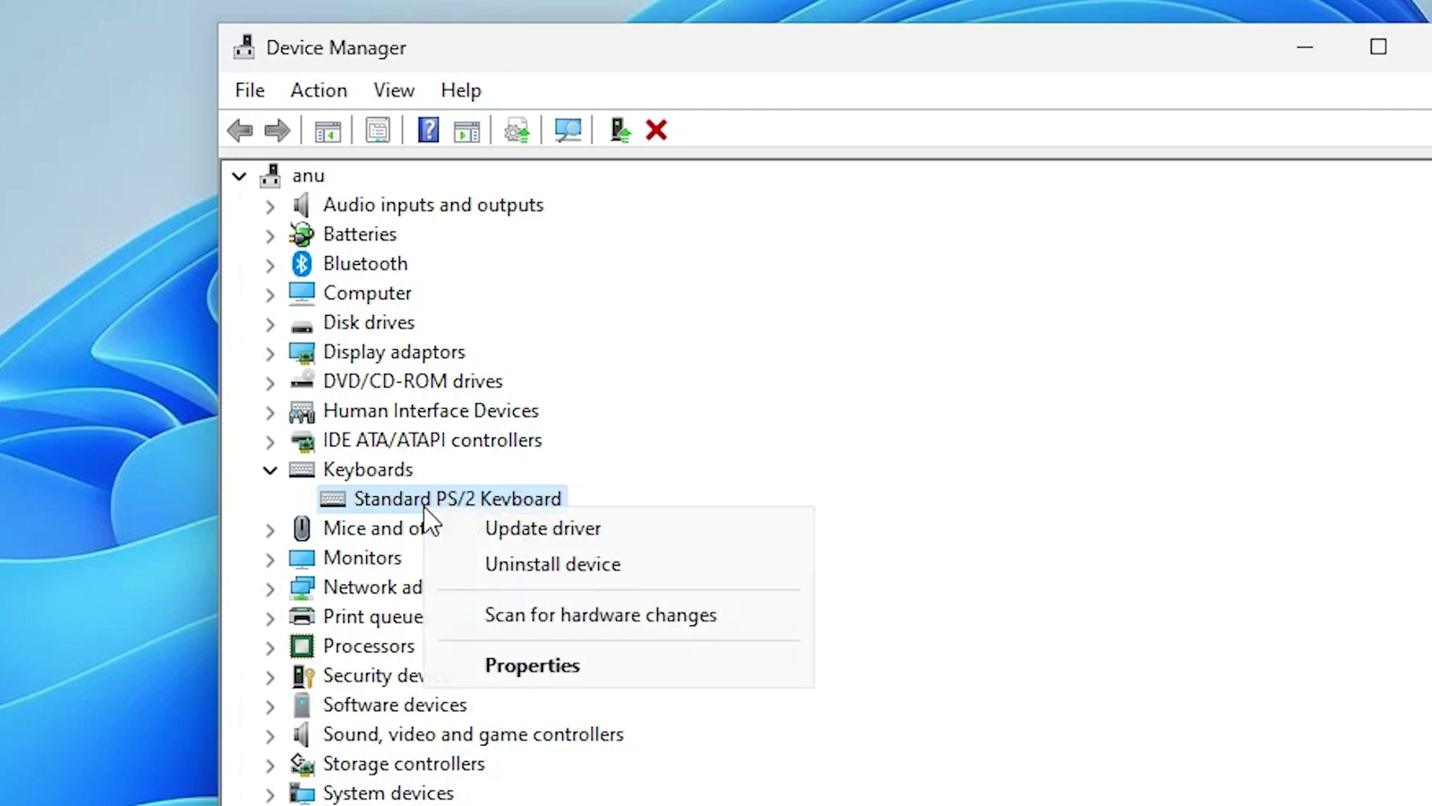
left_click(544, 531)
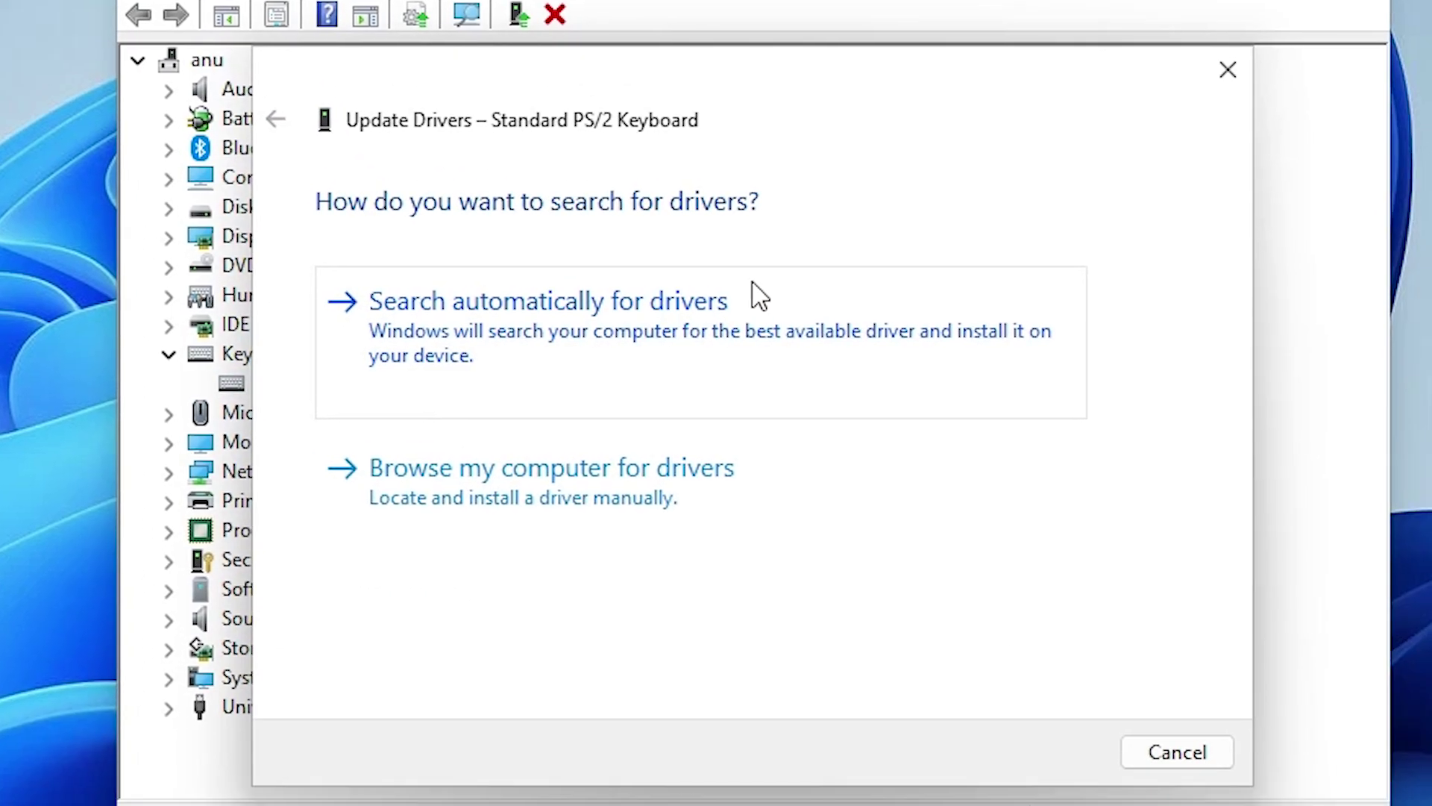
- Search automatically for a keyboard driver, then return to the search-method choice
left_click(660, 321)
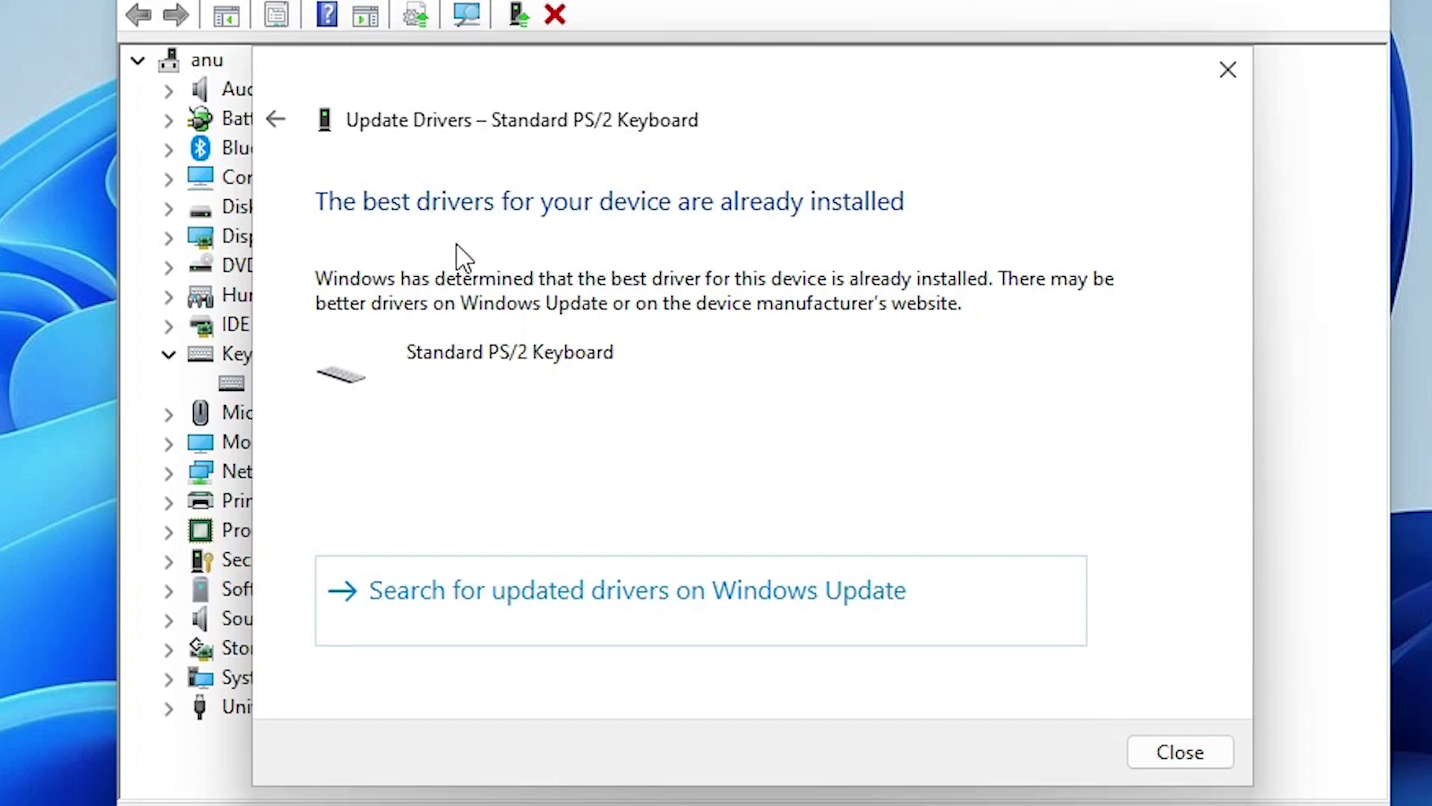
left_click(280, 120)
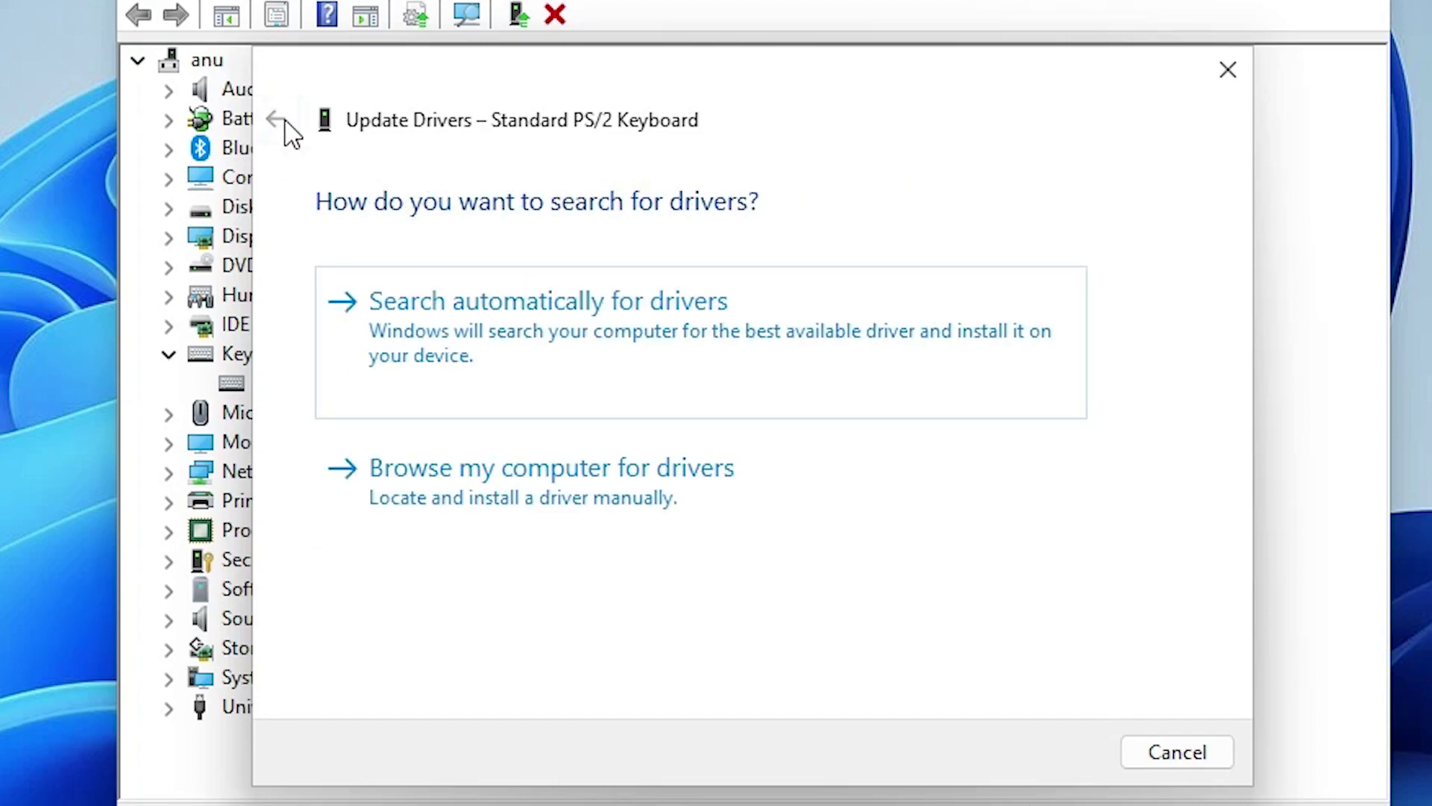
- Reinstall Standard PS/2 Keyboard from the local driver list, decline the restart, and close Device Manager
left_click(614, 501)
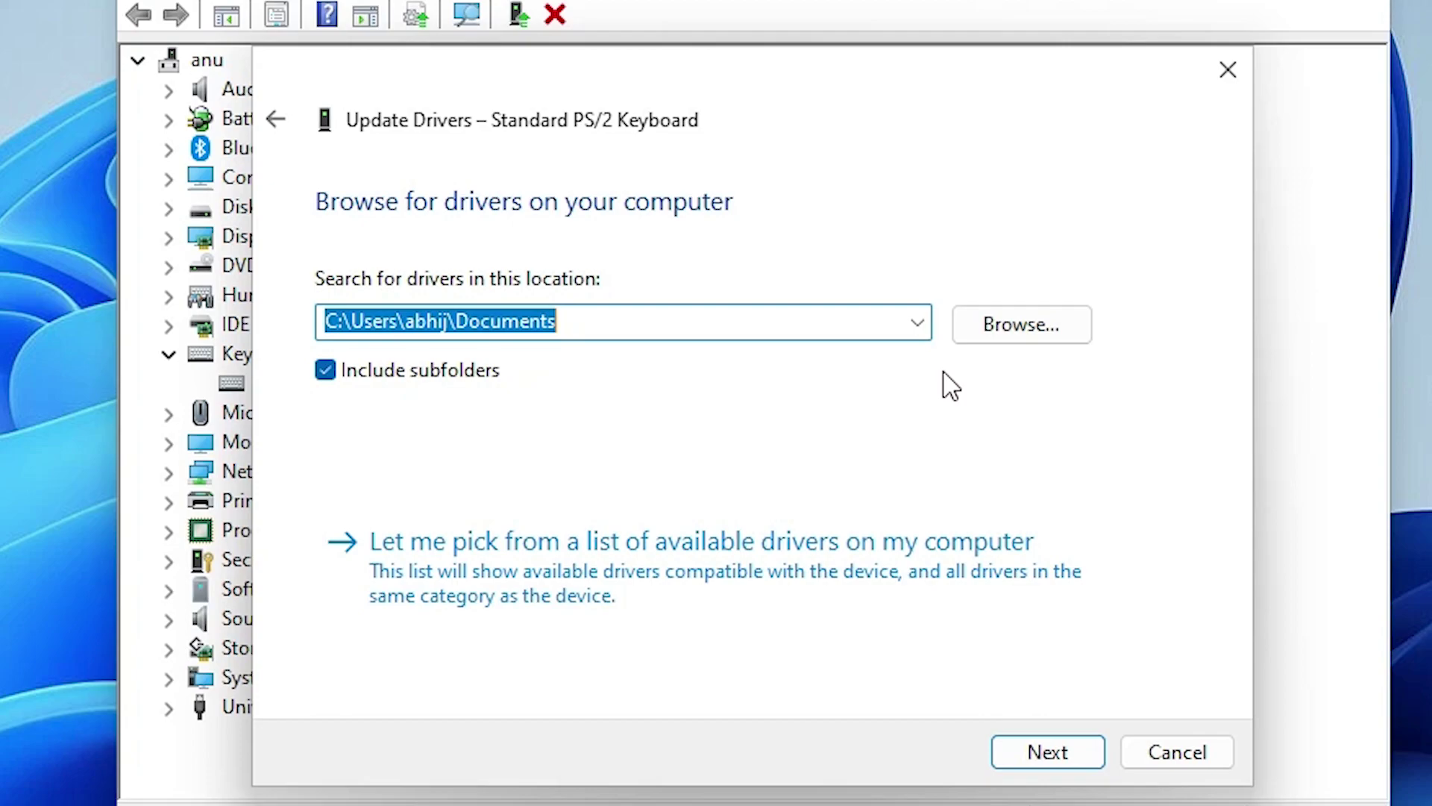
left_click(446, 593)
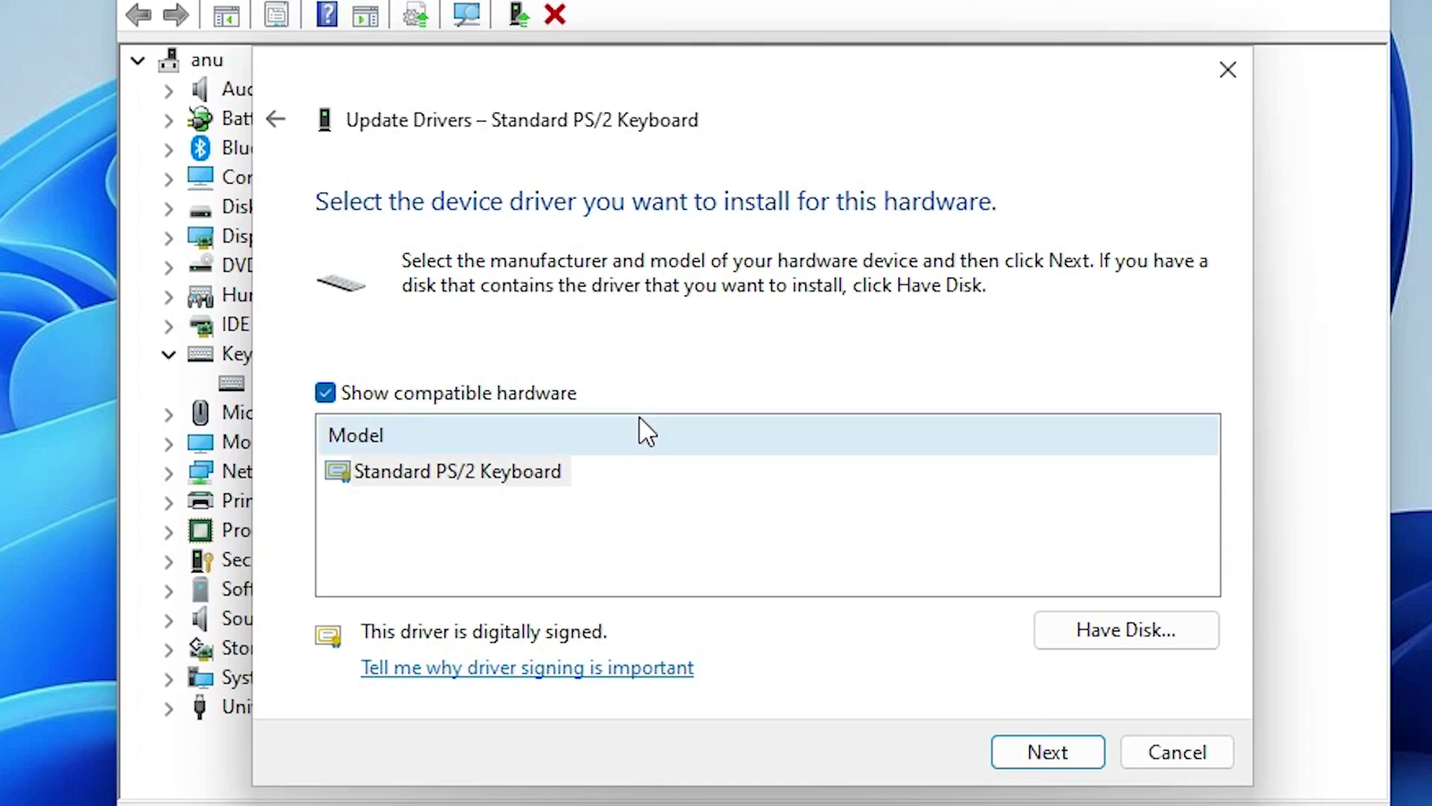
left_click(524, 482)
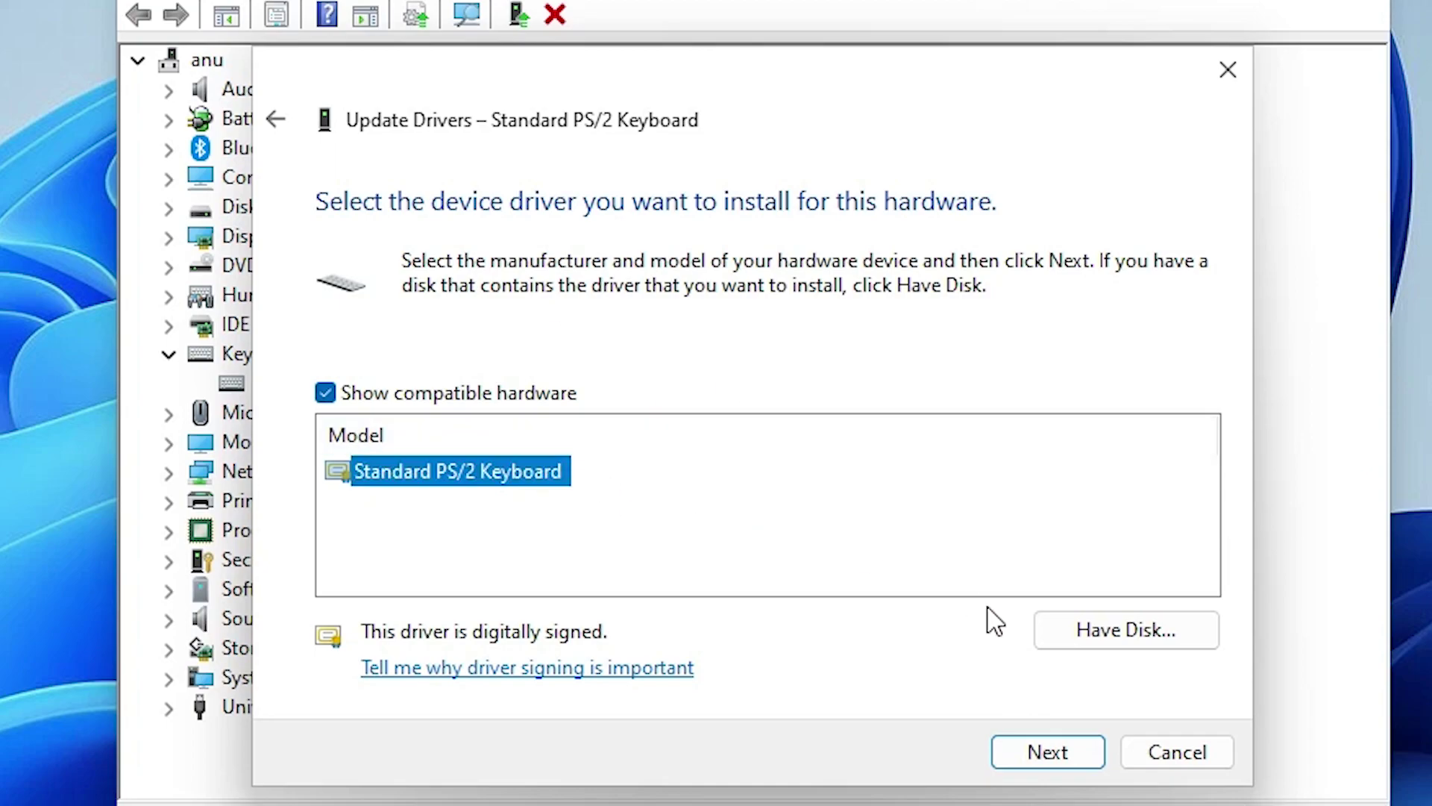
left_click(1097, 749)
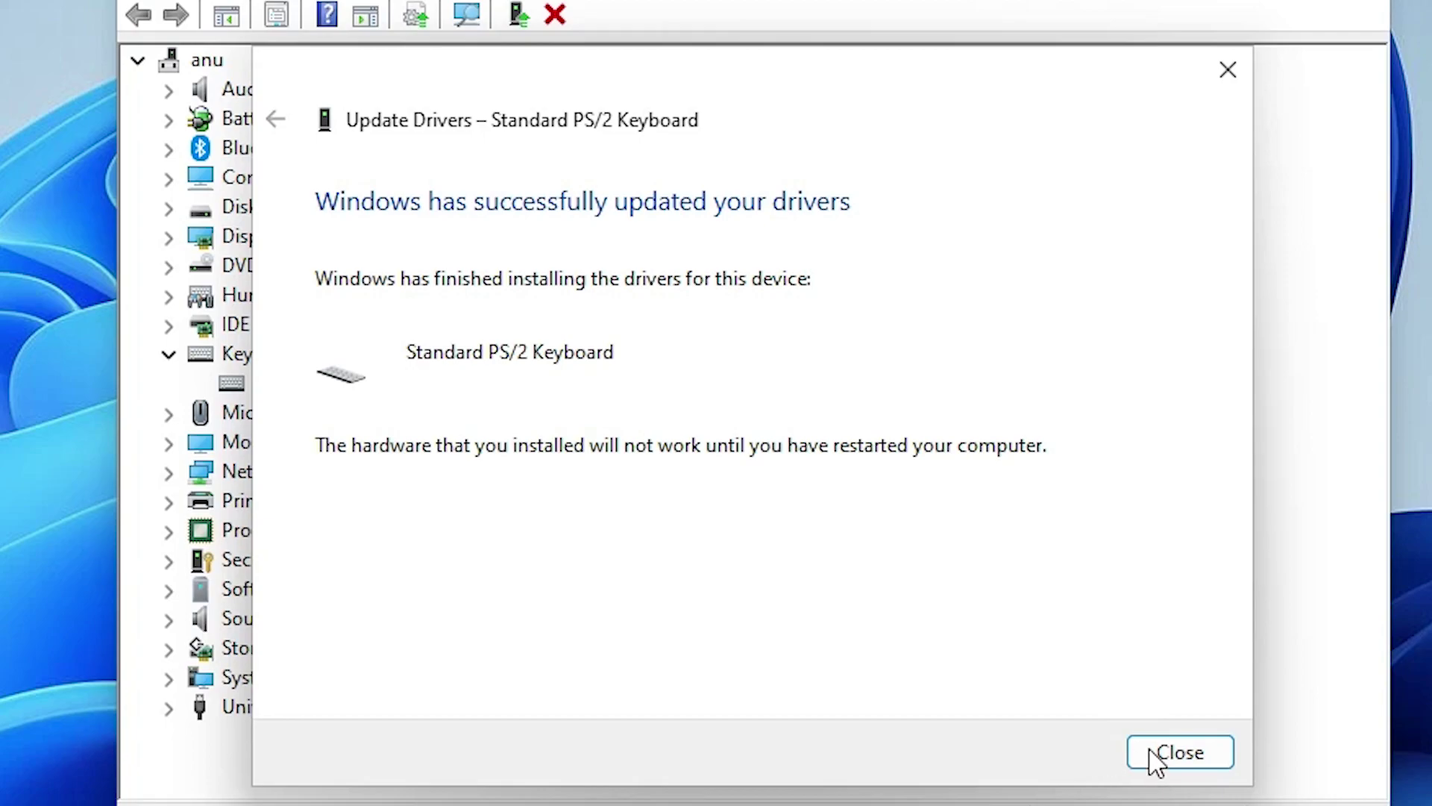
left_click(1172, 751)
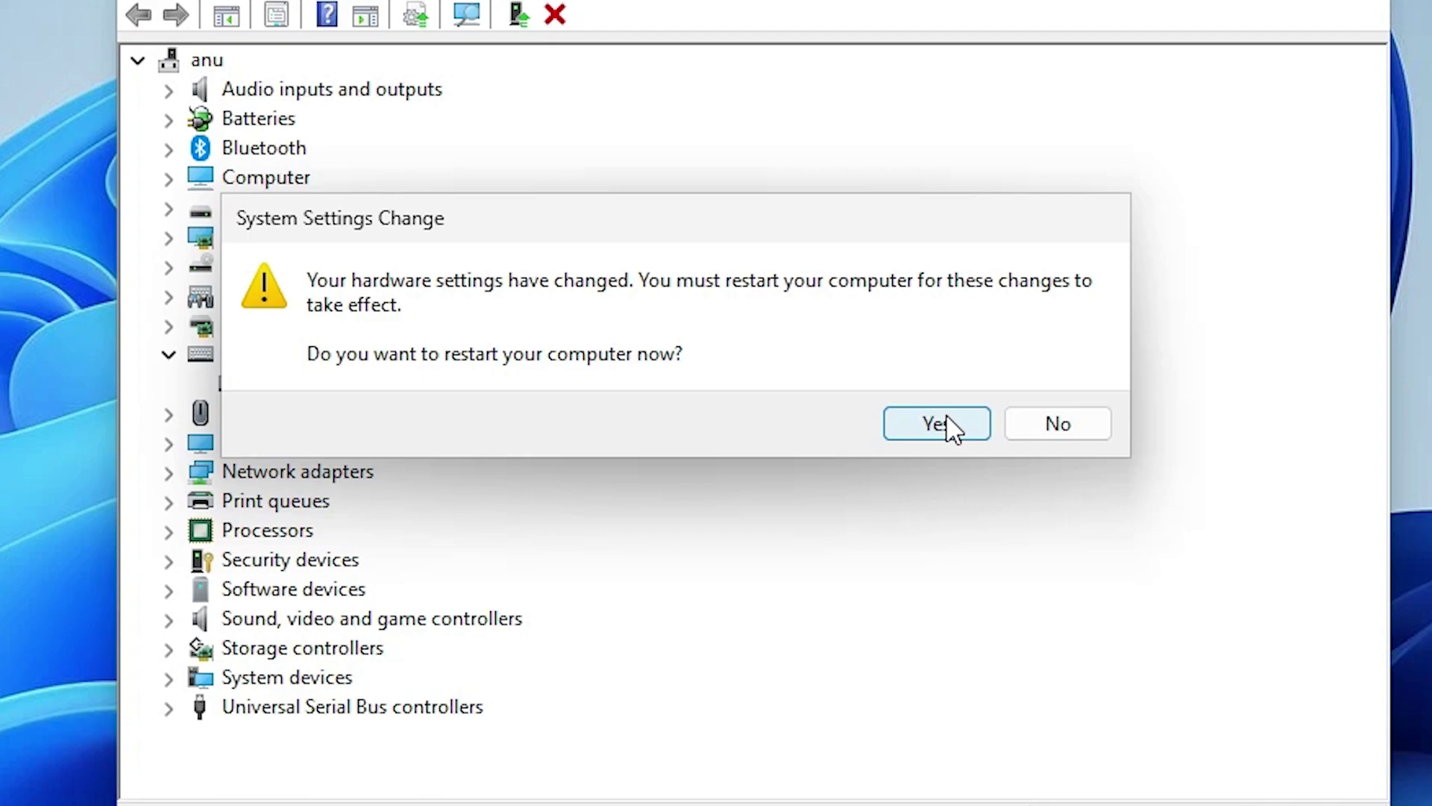
left_click(1067, 428)
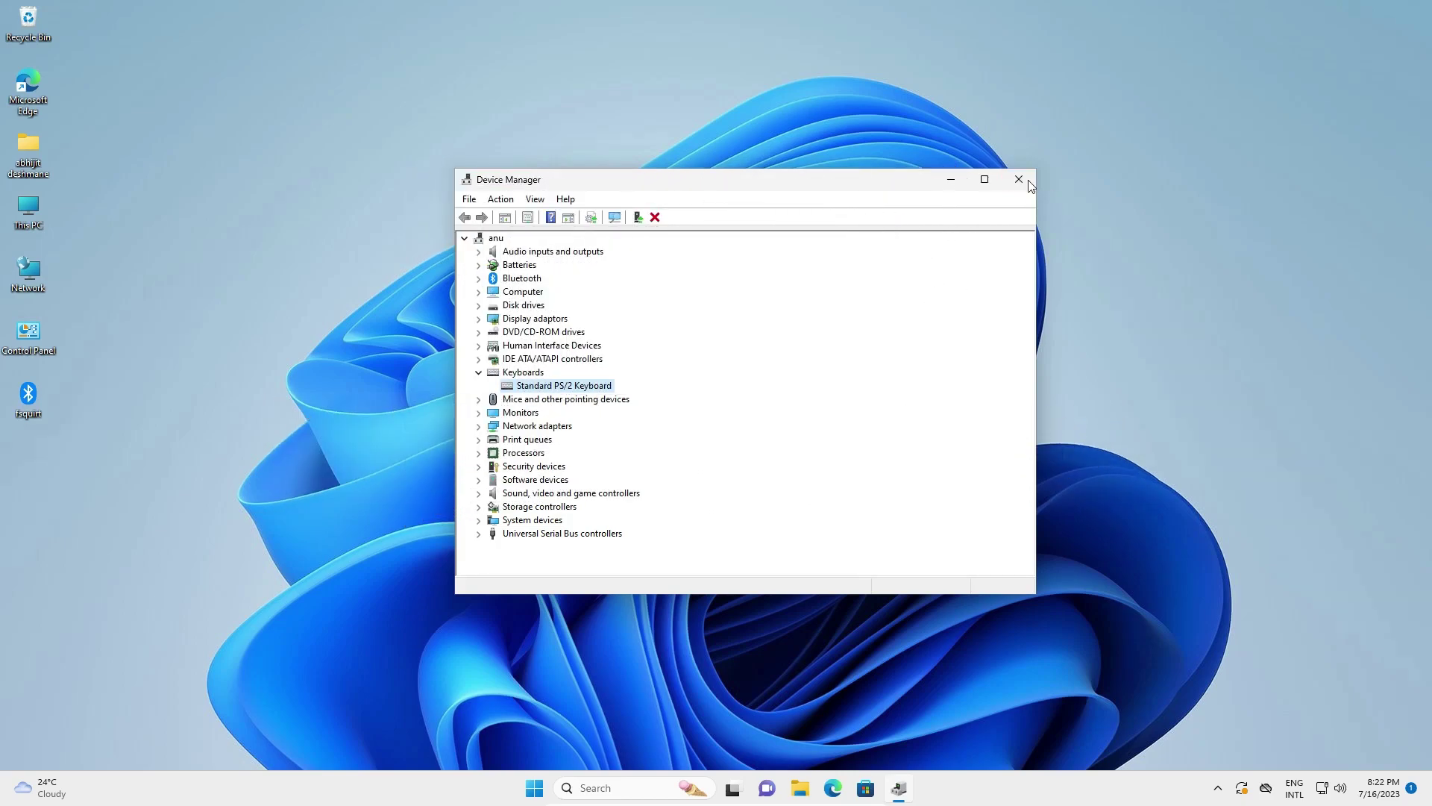
left_click(1028, 182)
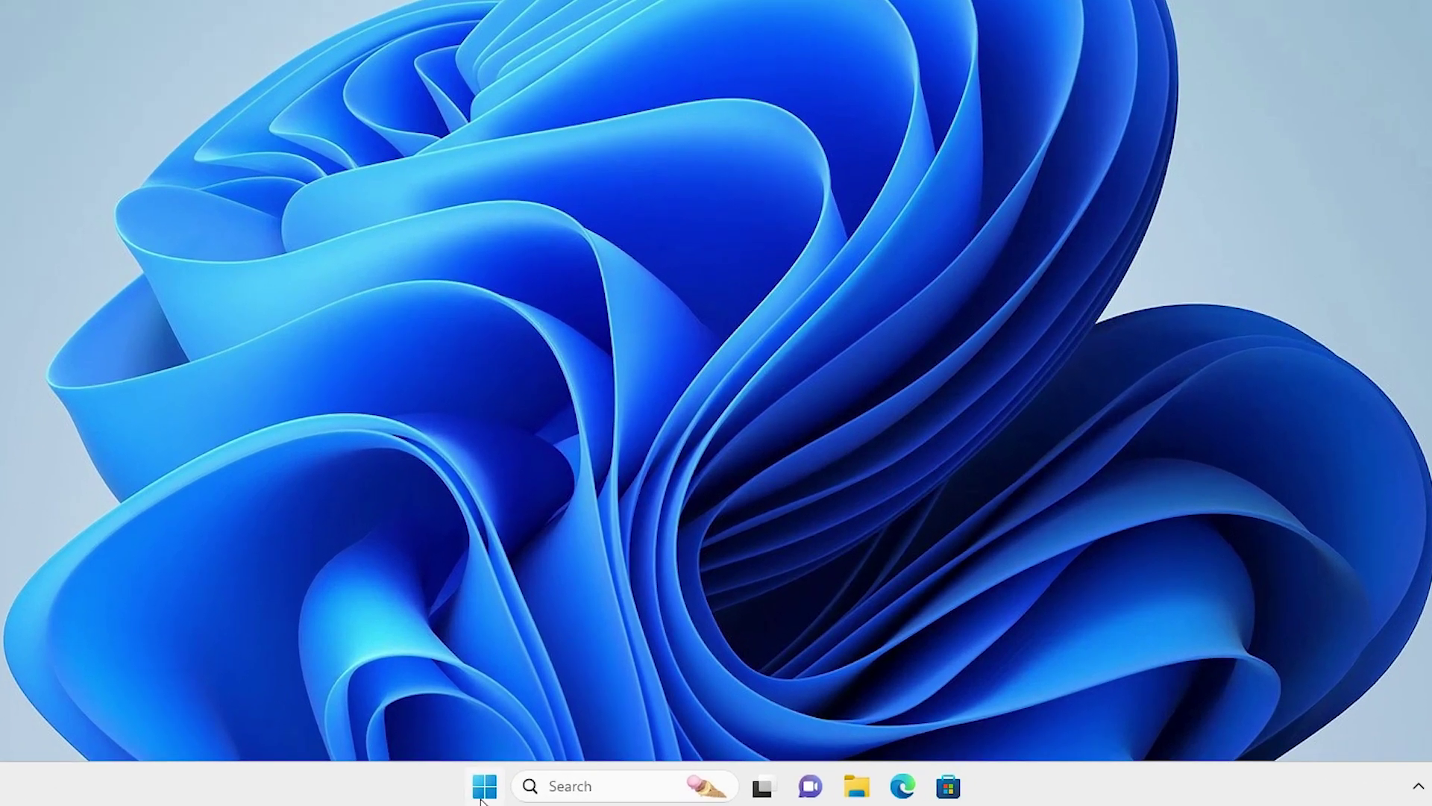
- Reopen Device Manager and expand the Keyboards category
right_click(484, 787)
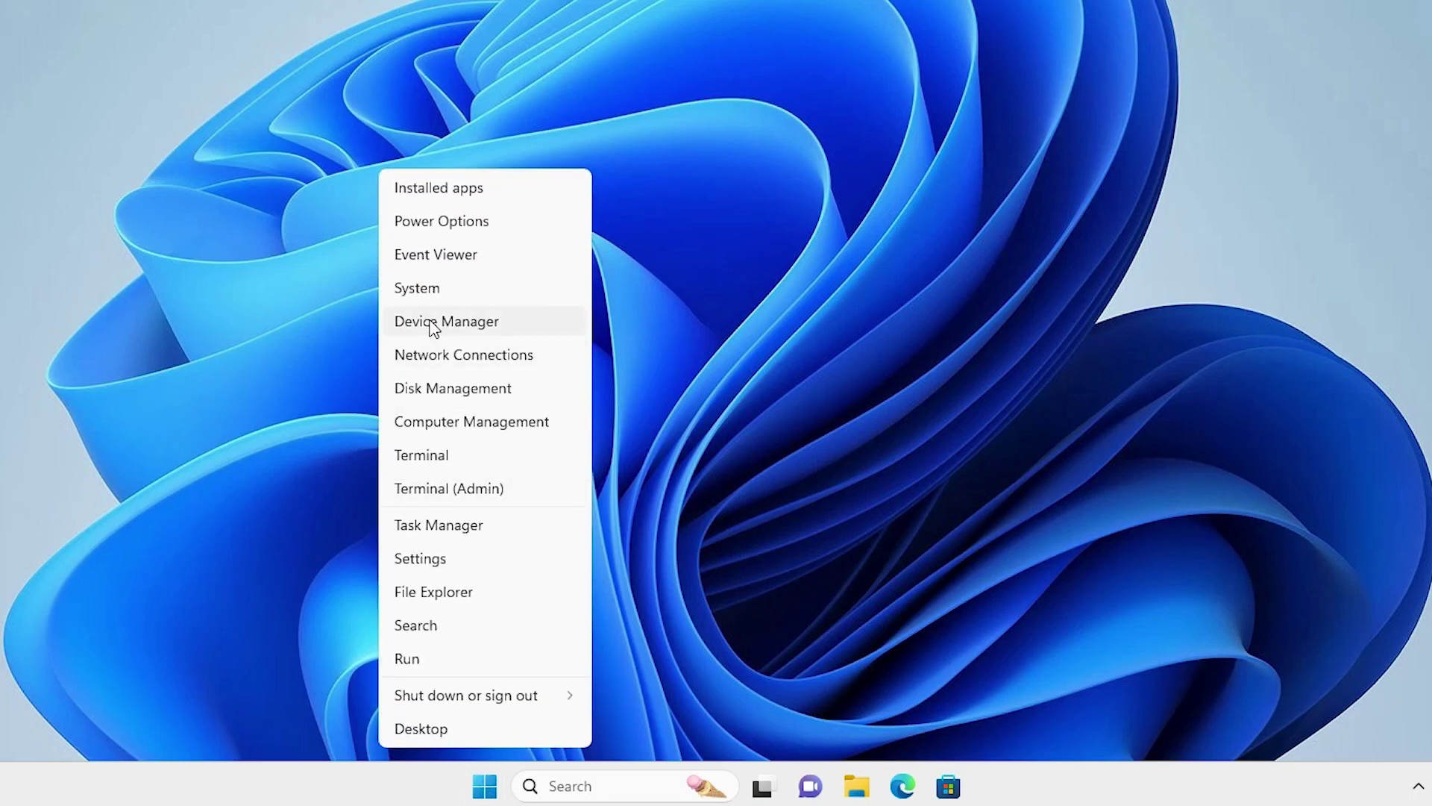
left_click(433, 324)
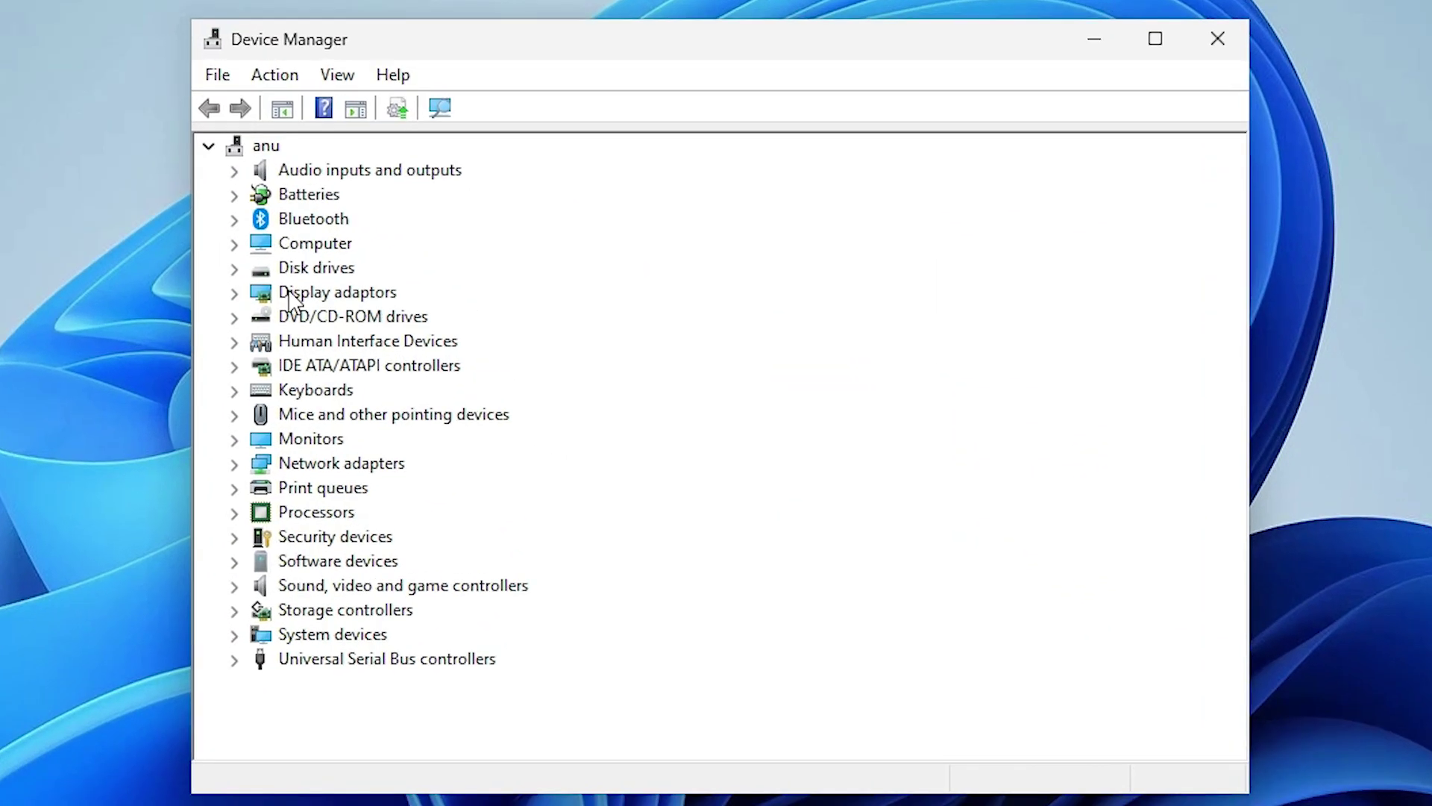
left_click(234, 391)
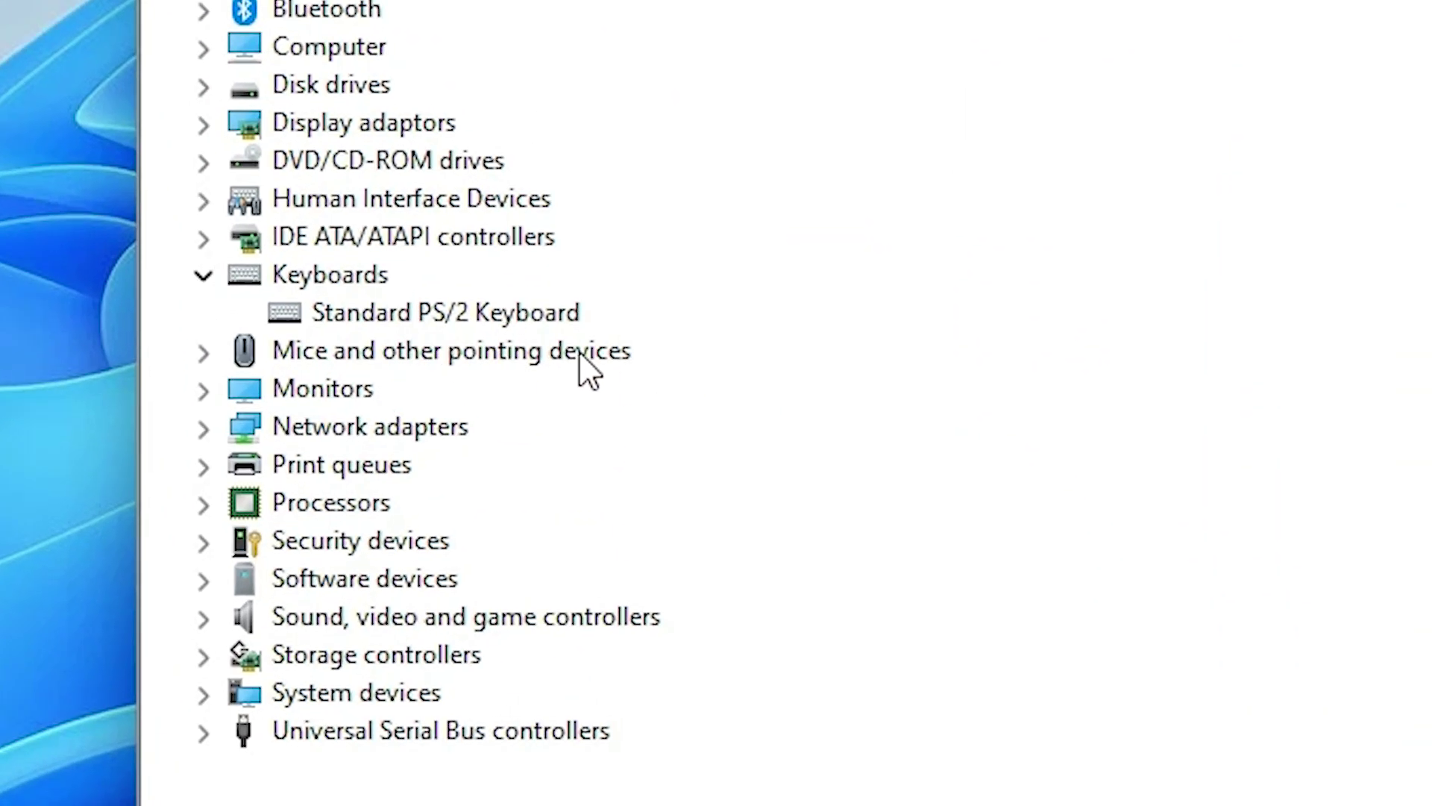
- Uninstall the Standard PS/2 Keyboard device and restart the computer now
right_click(409, 317)
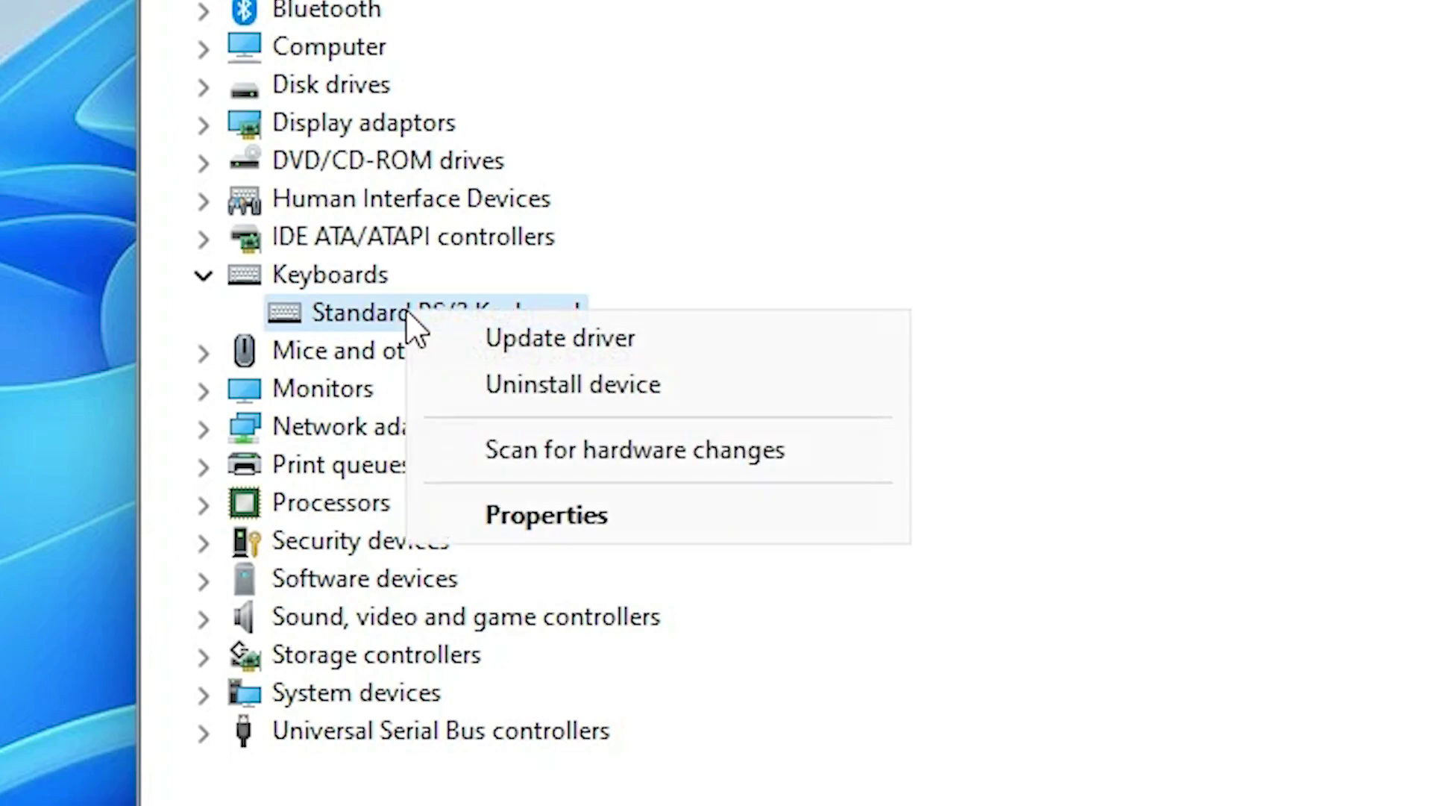
left_click(618, 388)
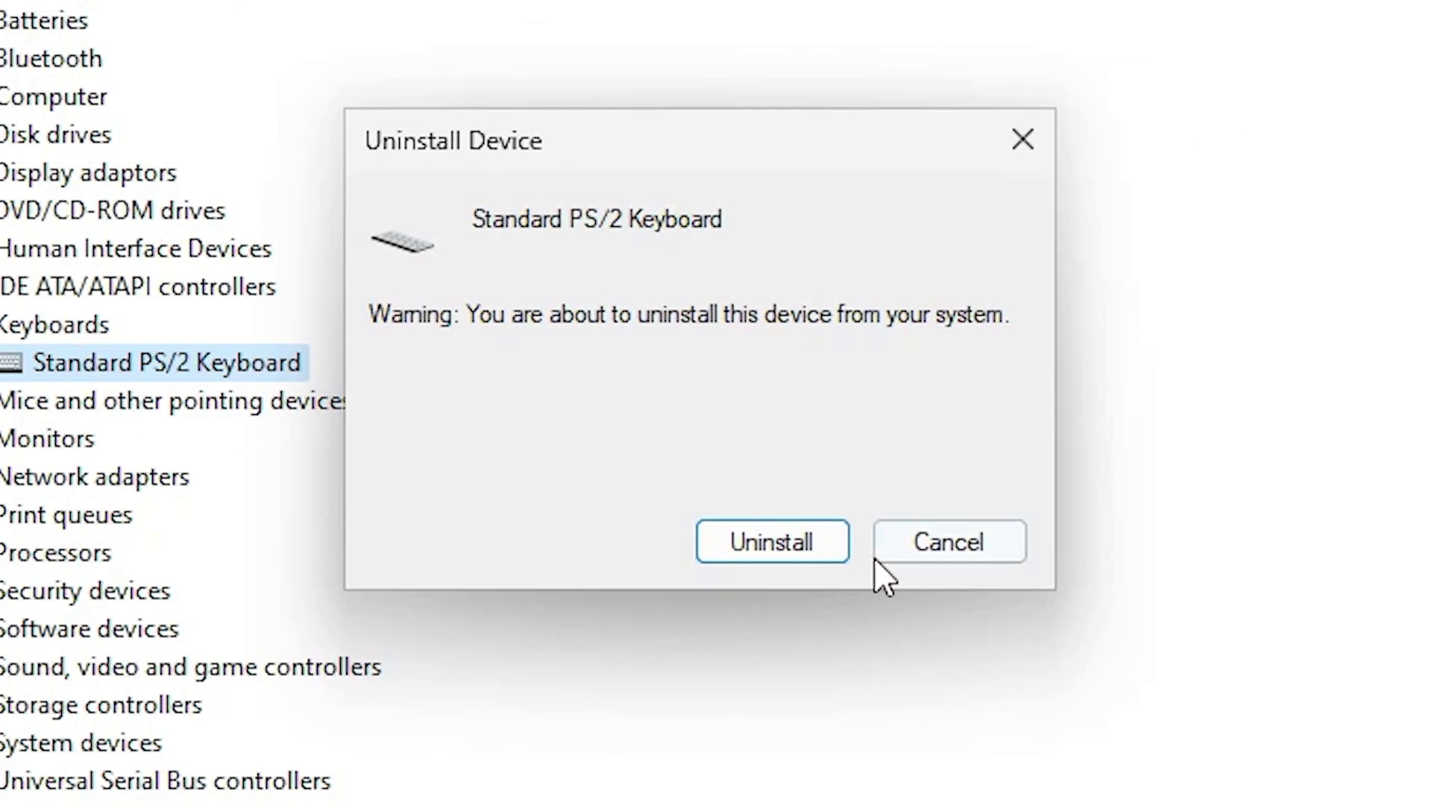
left_click(1100, 498)
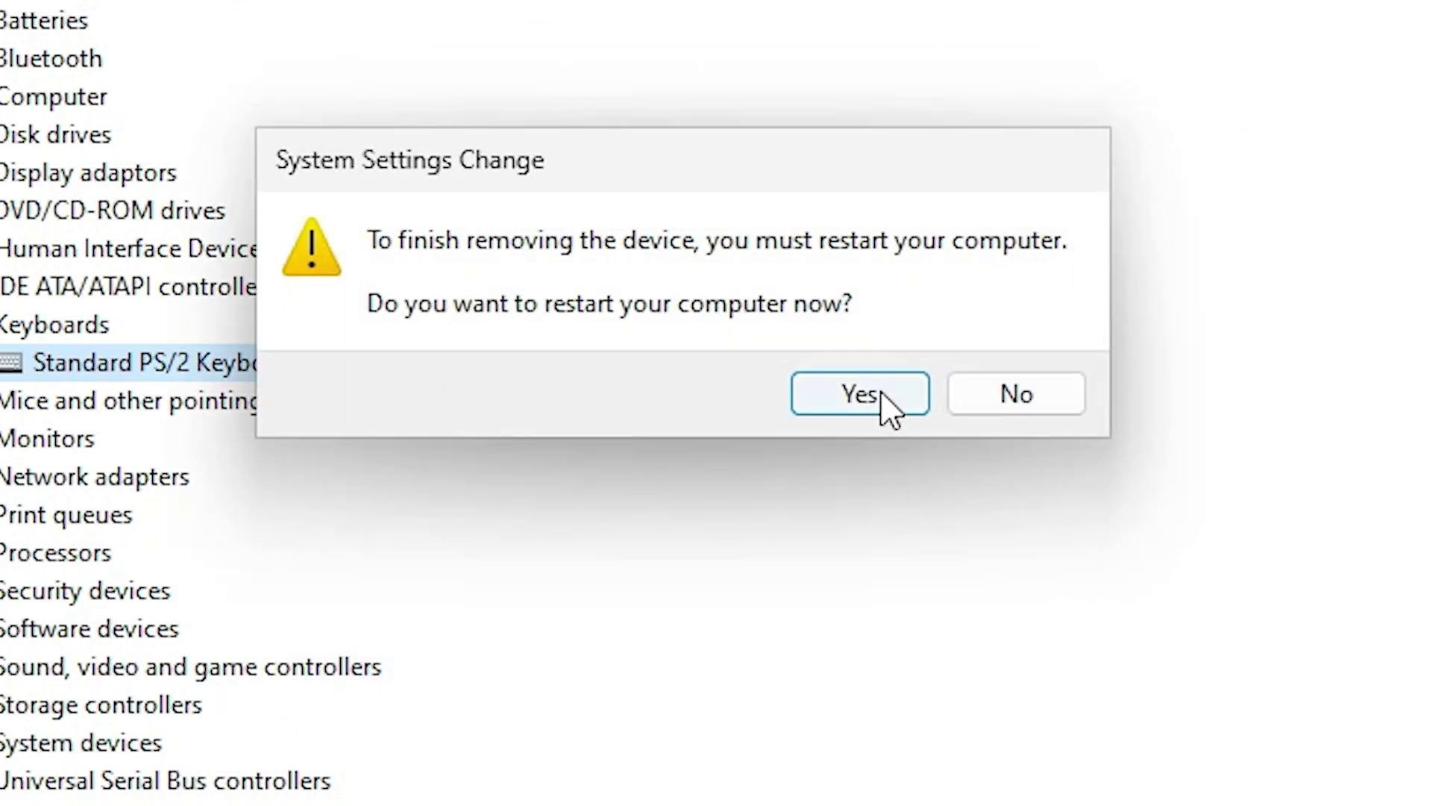
left_click(878, 391)
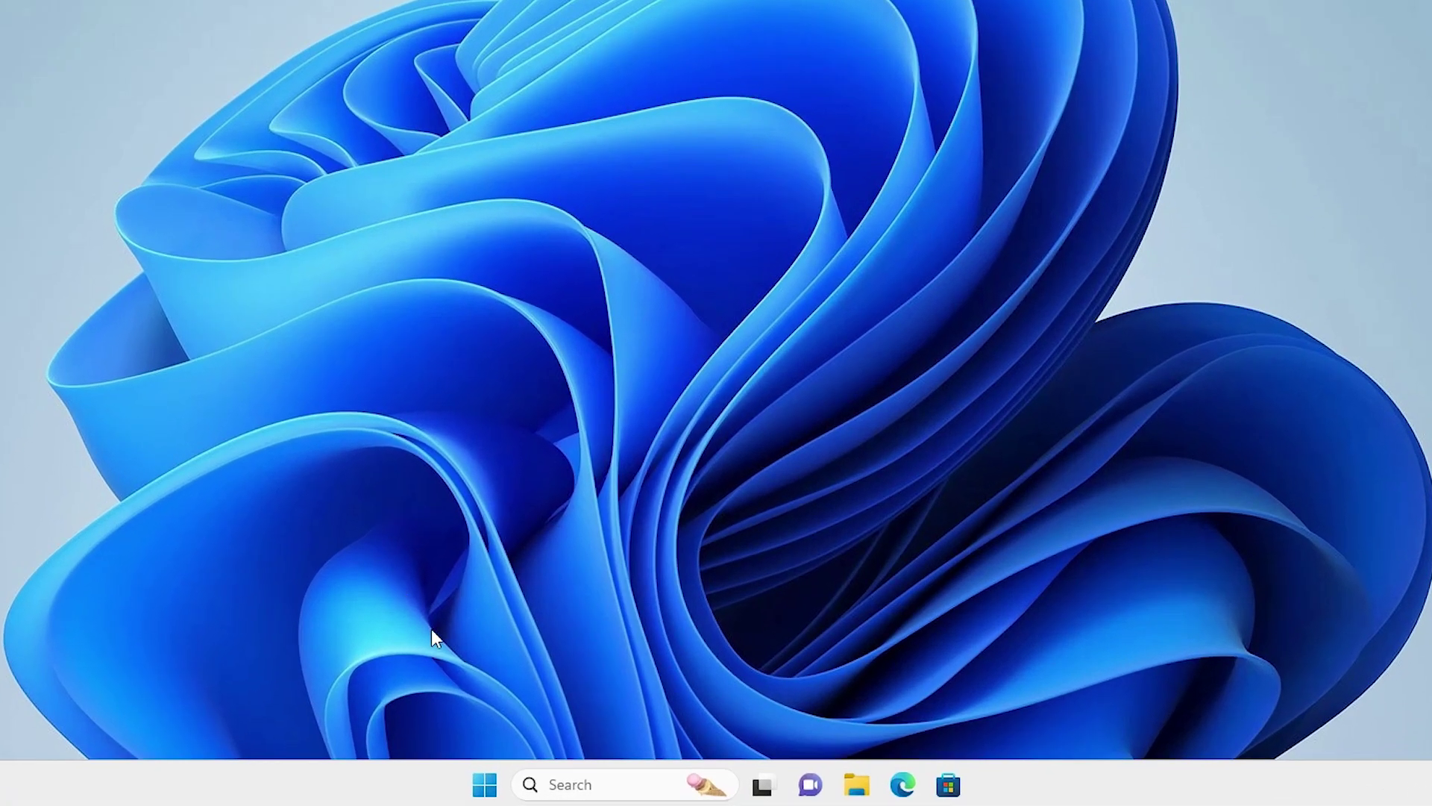
- Launch Notepad by searching 'notepad' from Start
left_click(552, 789)
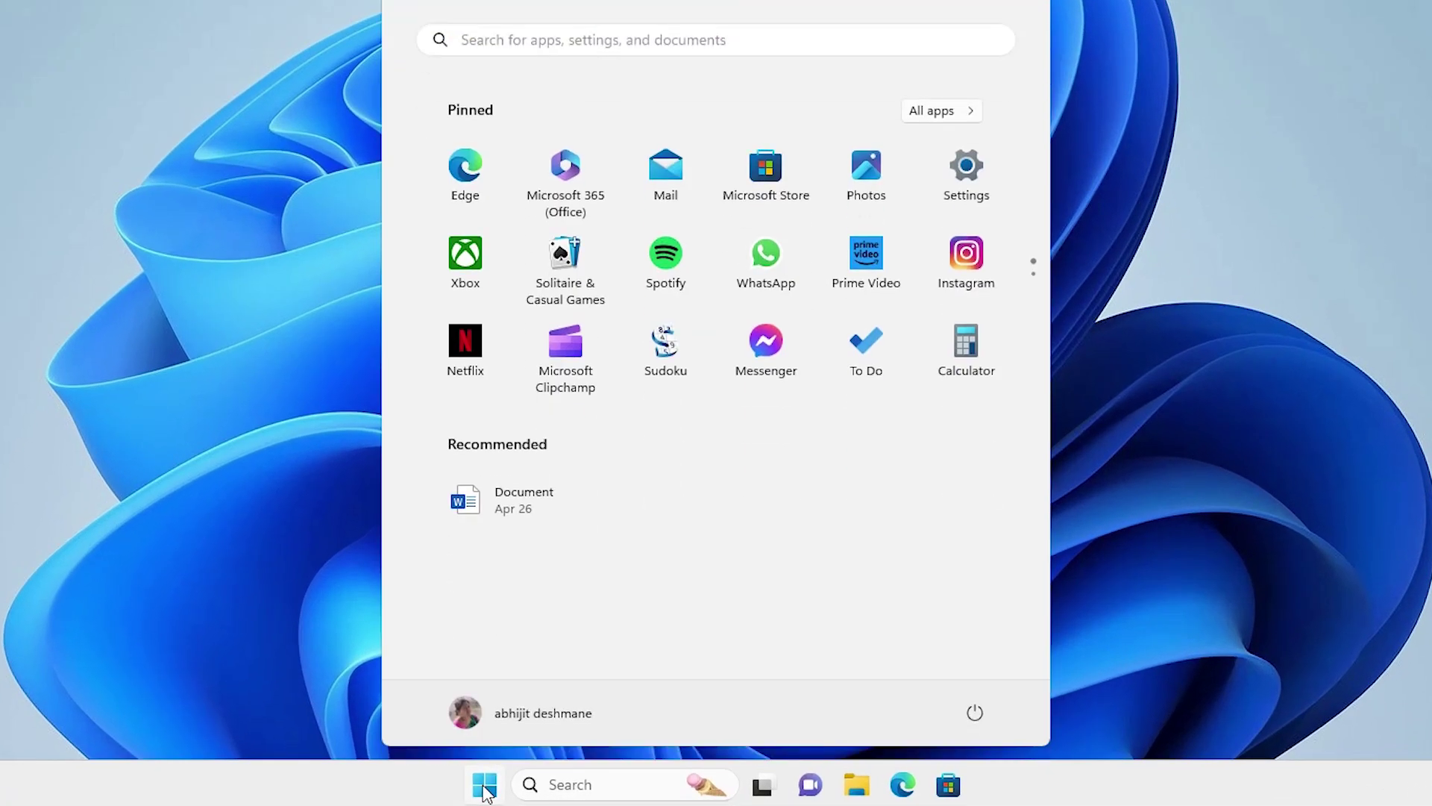
type("notepad")
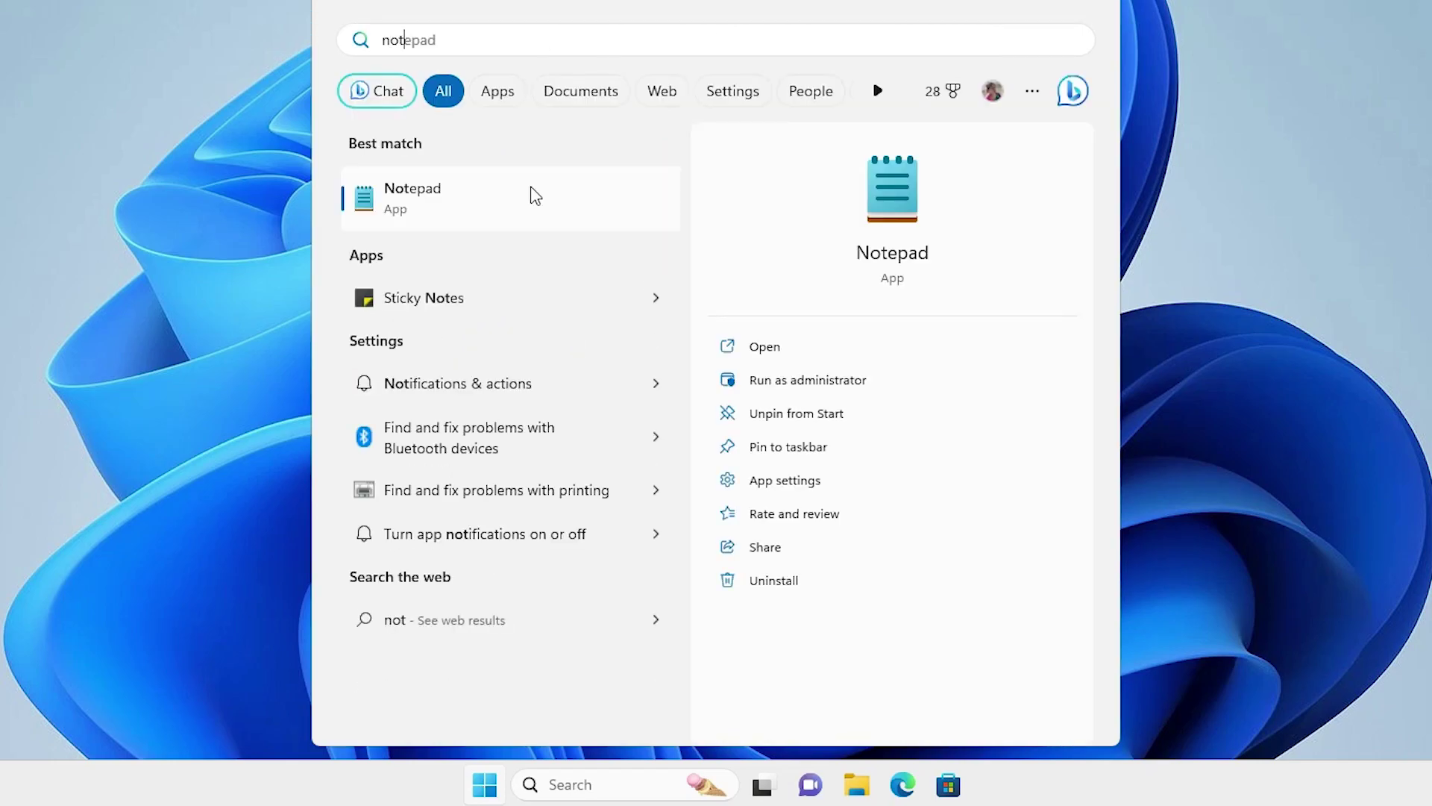
key("Return")
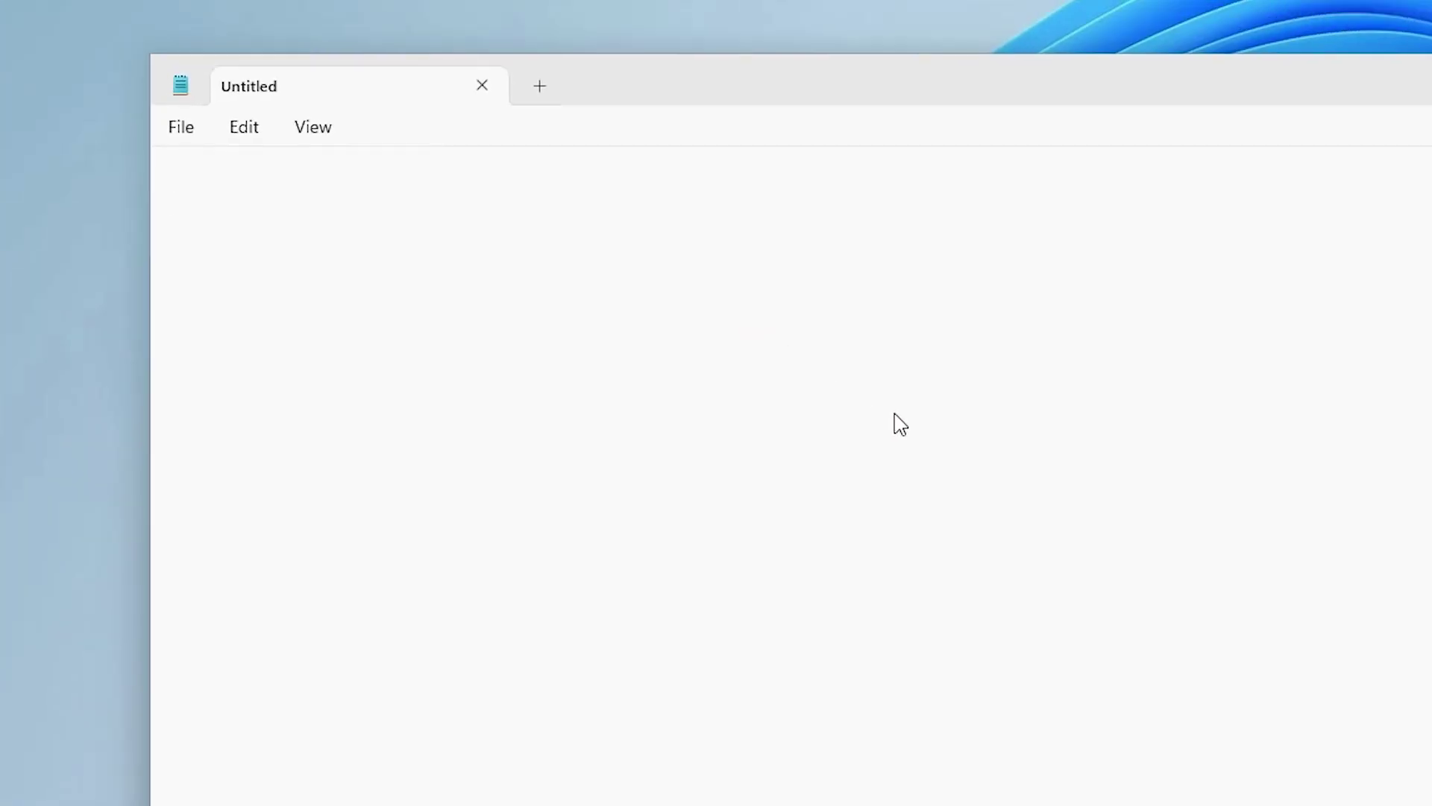
- Type 'sdsd', select and copy it, then paste a second copy at the end
type("sdsd")
key("ctrl+a")
key("ctrl+c")
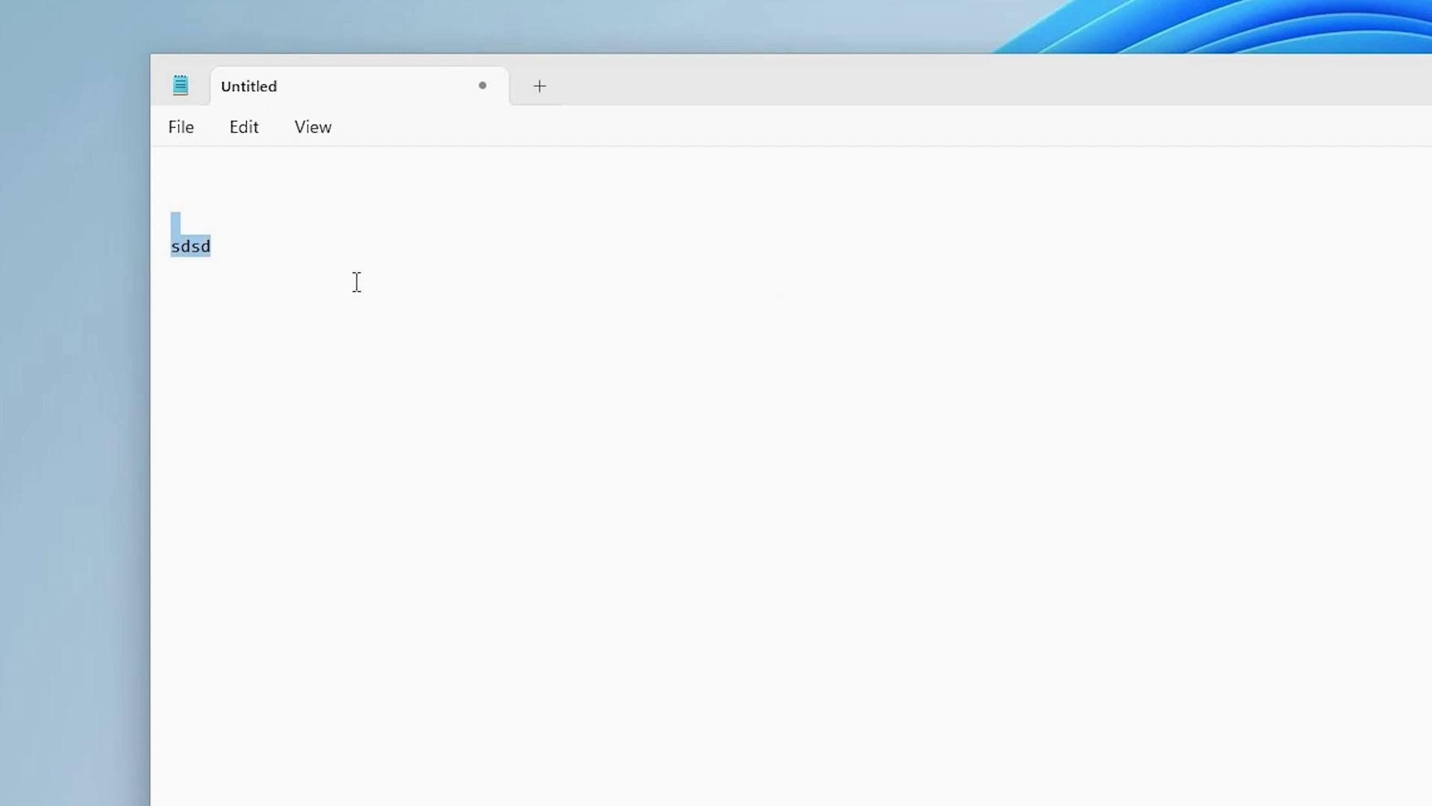
left_click(461, 474)
key("ctrl+v")
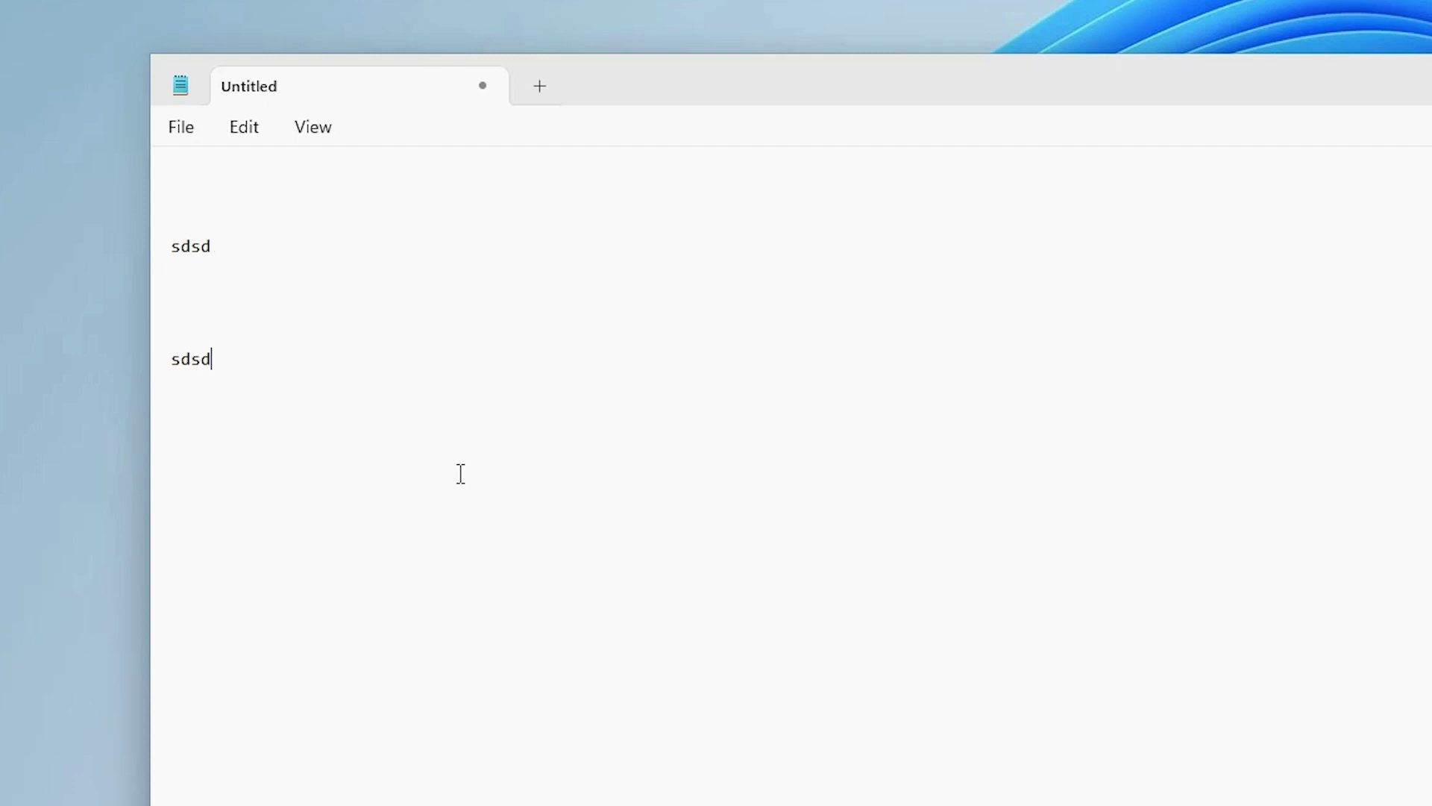